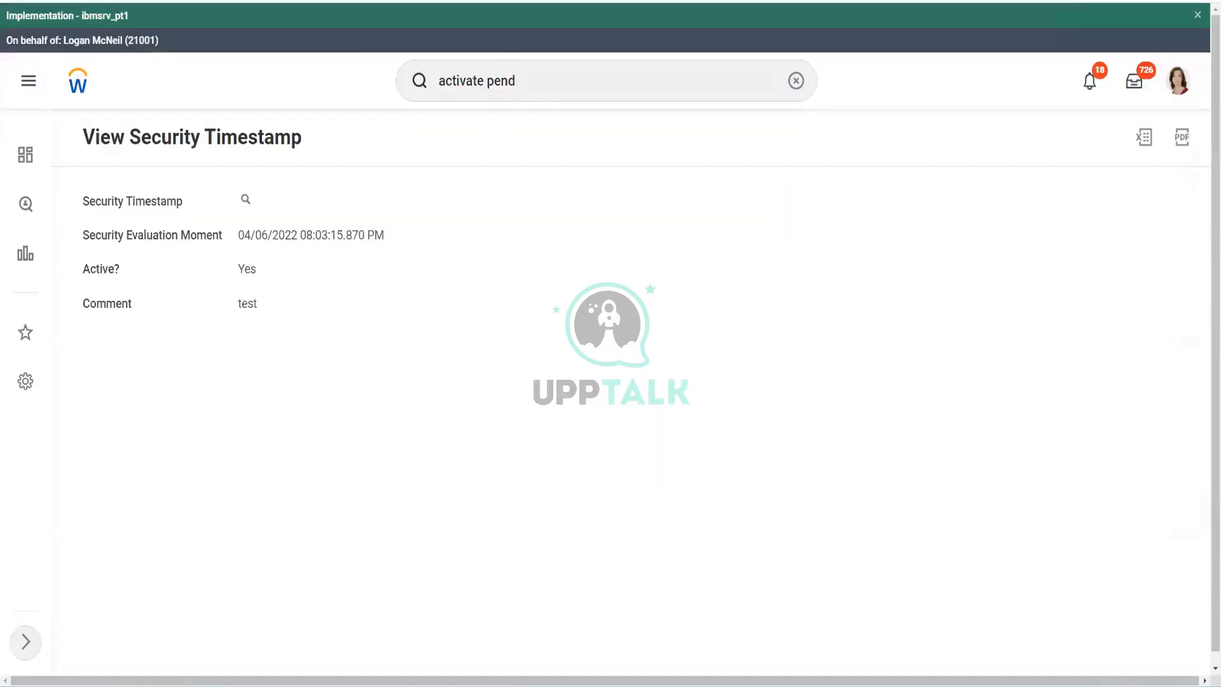
Search for "business process sec pol" and open the Business Process Security Policies for Functional Area report.
{"action": "left_click", "coordinate": [529, 82]}
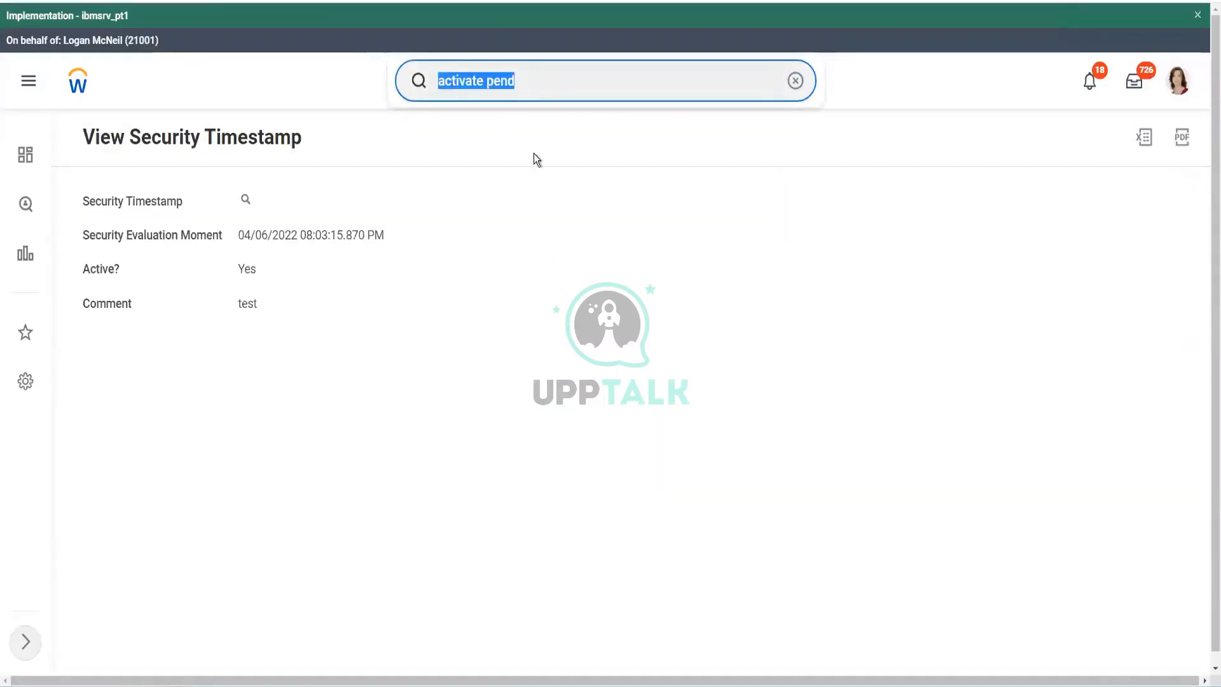
{"action": "type", "text": "busi"}
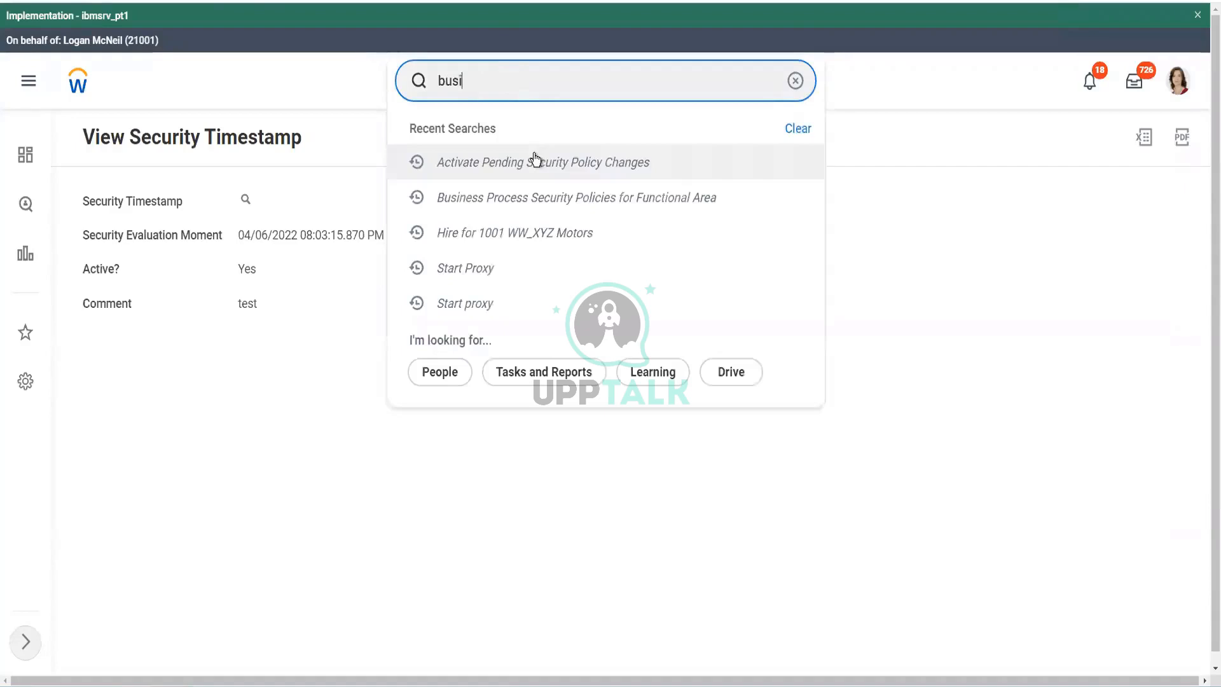
{"action": "type", "text": "ness process sec pol"}
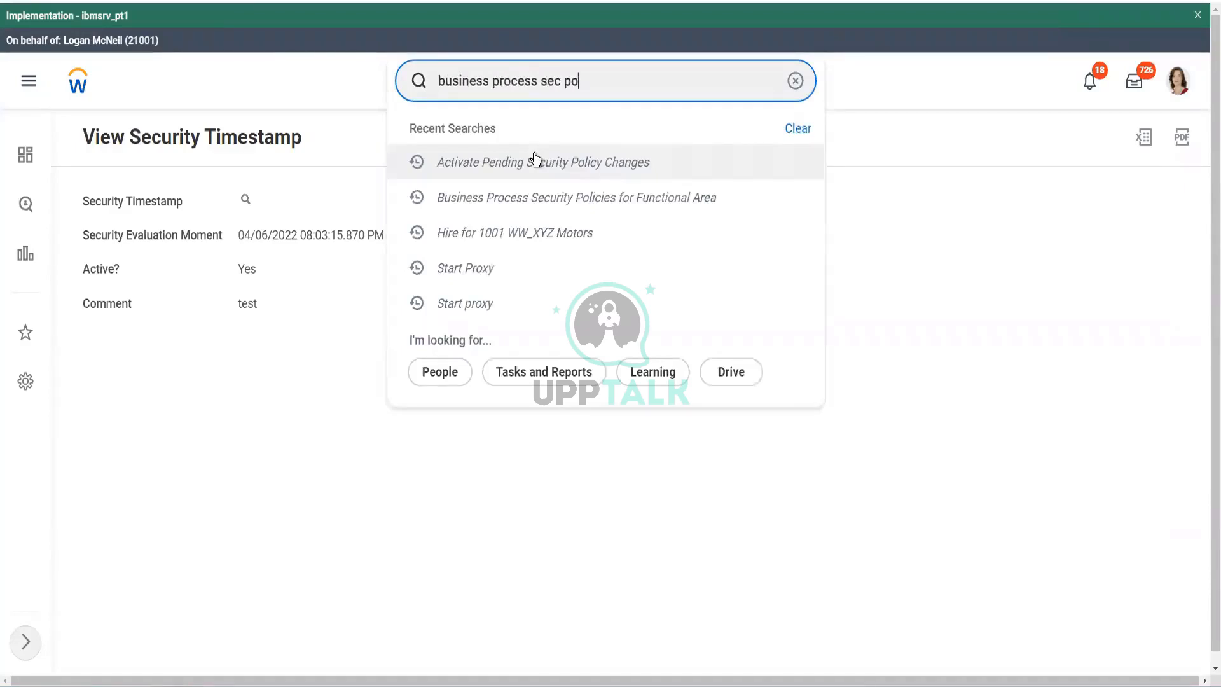
{"action": "left_click", "coordinate": [571, 192]}
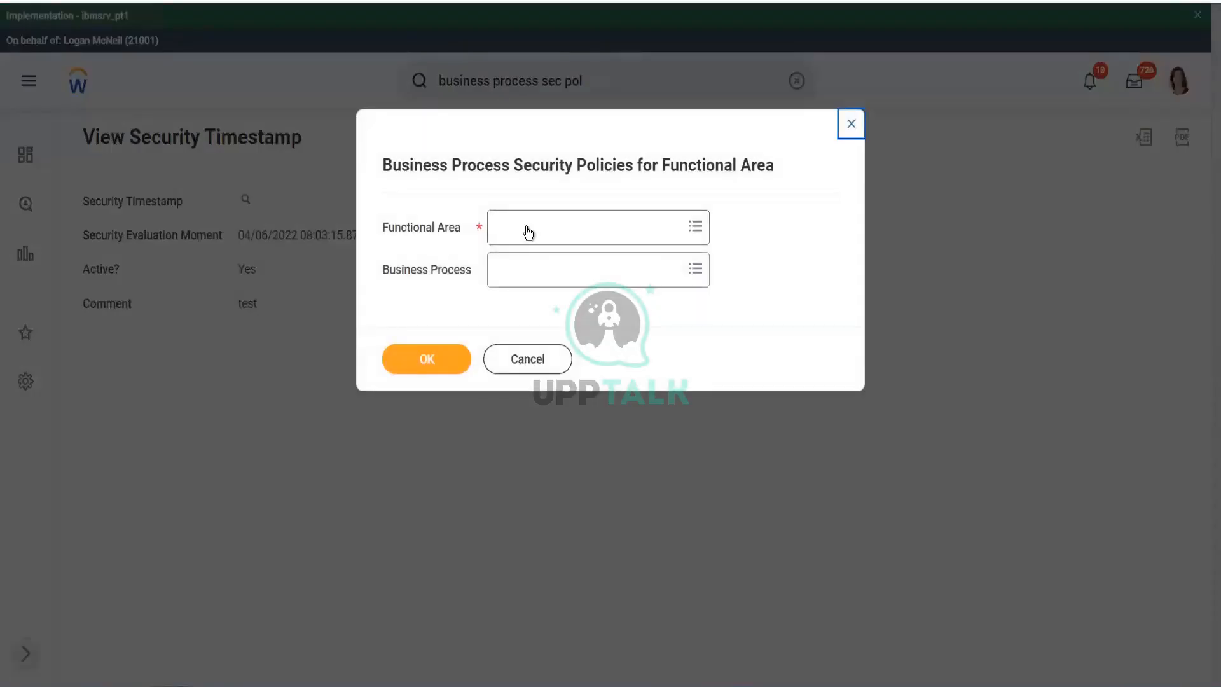
Run the security policy report for the Staffing functional area and the Hire business process.
{"action": "left_click", "coordinate": [527, 228]}
{"action": "type", "text": "staff"}
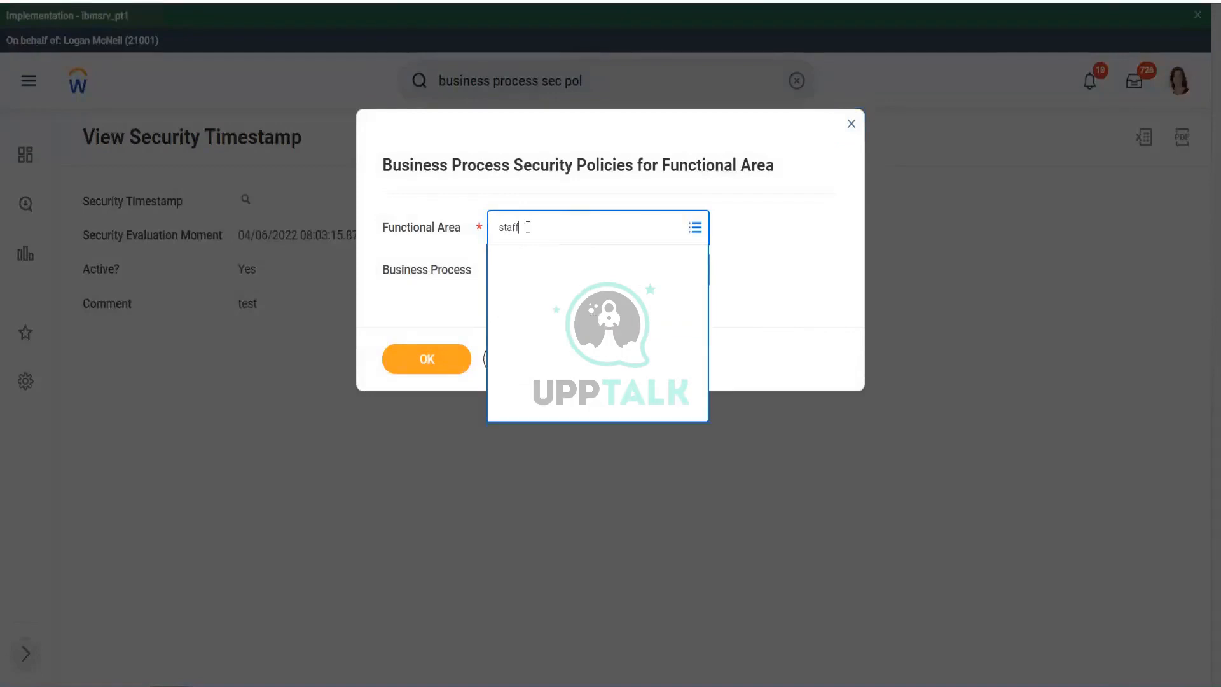
{"action": "key", "text": "Return"}
{"action": "left_click", "coordinate": [534, 276]}
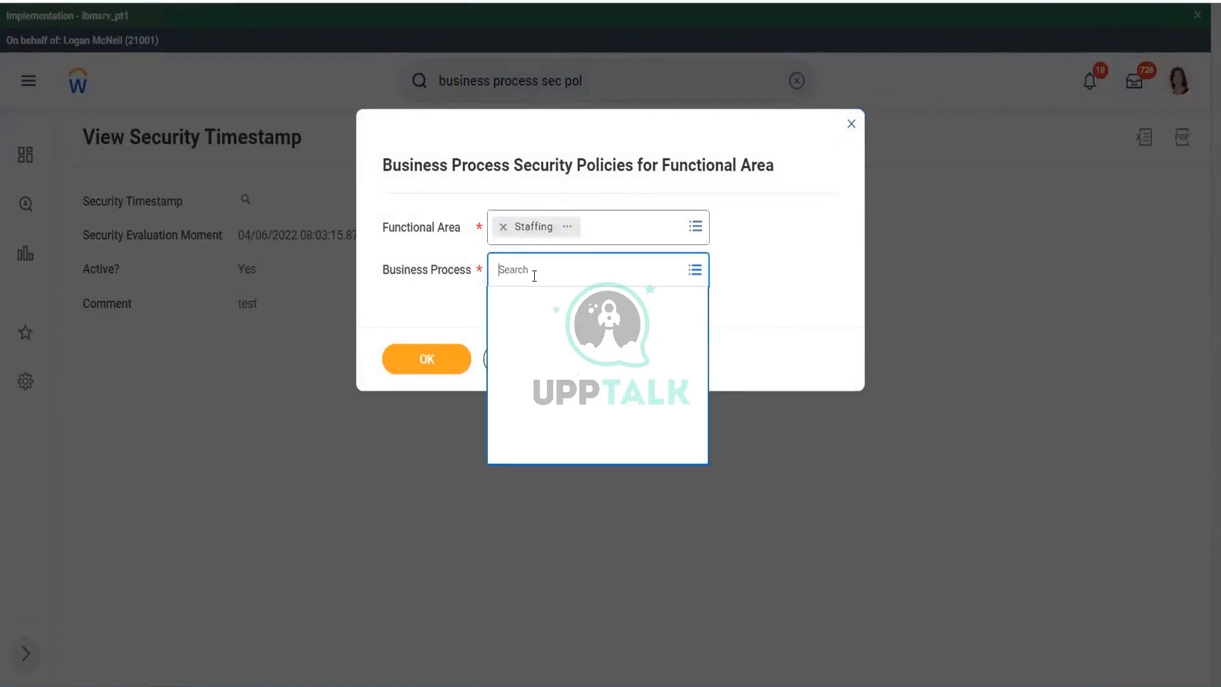
{"action": "type", "text": "hire"}
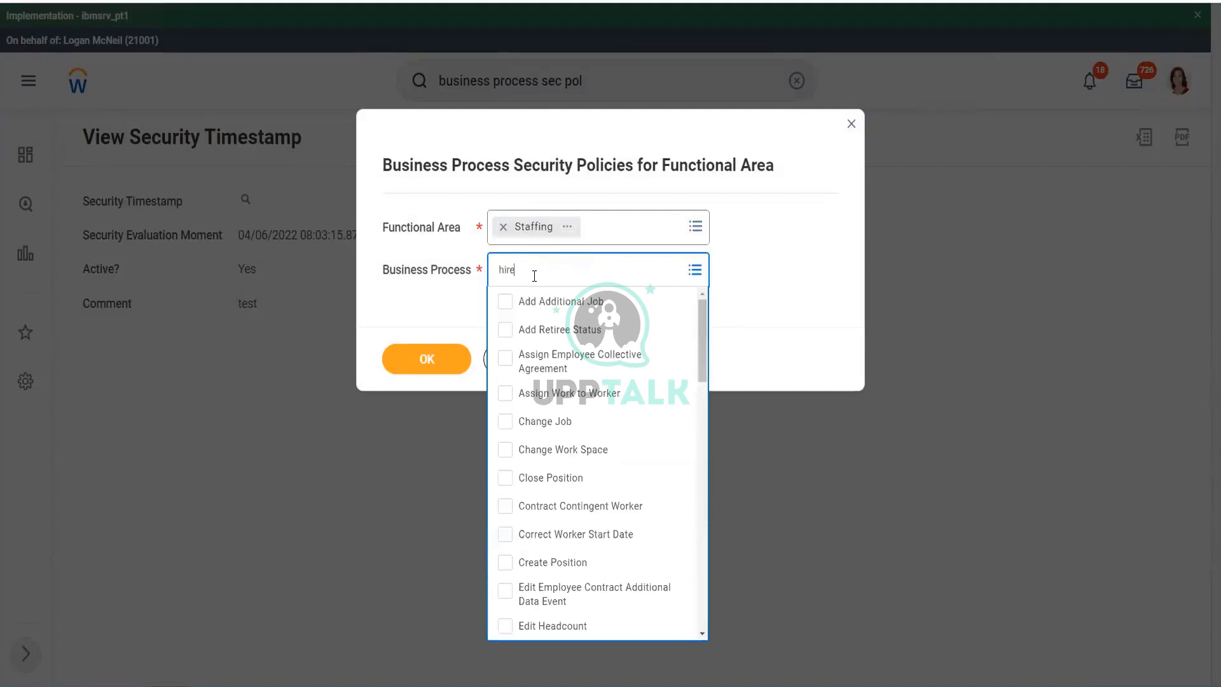
{"action": "key", "text": "Return"}
{"action": "left_click", "coordinate": [512, 338]}
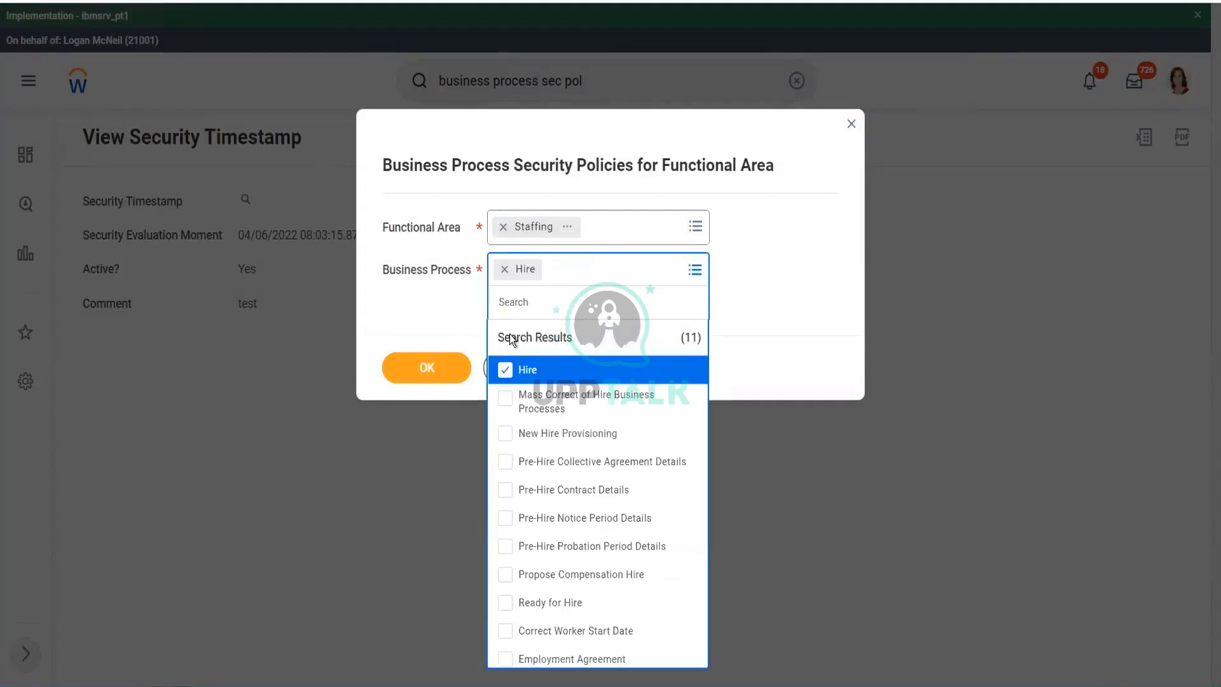
{"action": "left_click", "coordinate": [424, 375]}
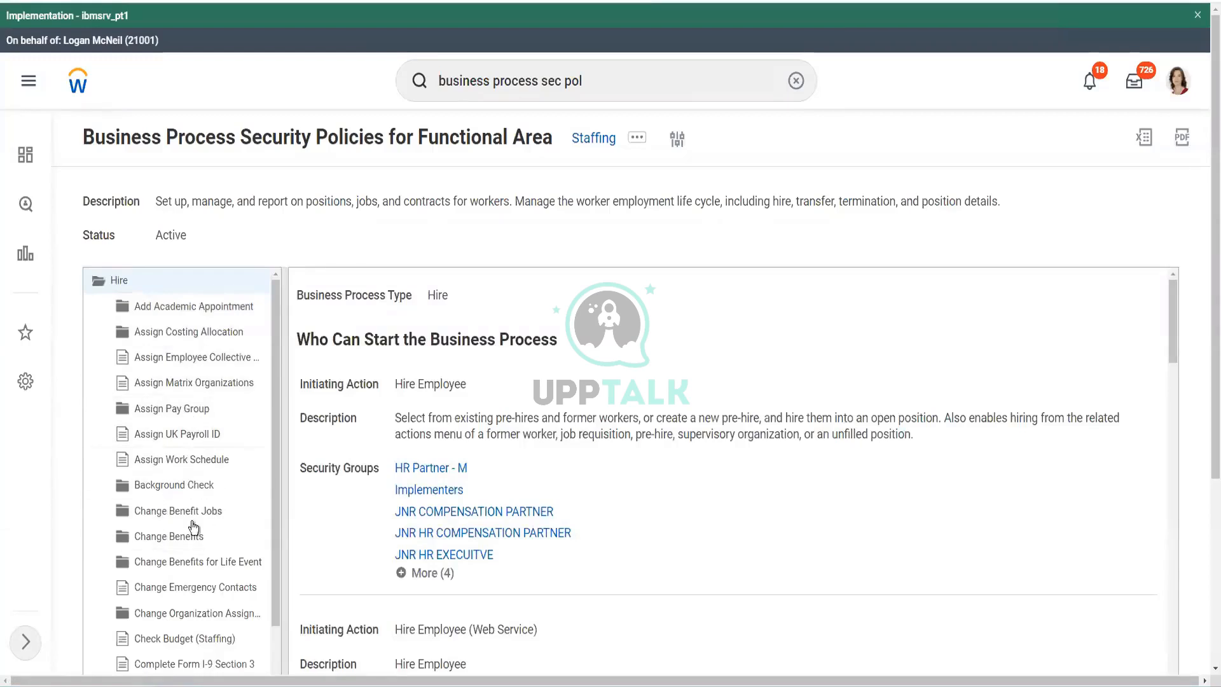
Find the Propose Compensation Hire policy among the Hire subprocesses and open its permissions for editing.
{"action": "left_click_drag", "start_coordinate": [285, 421], "coordinate": [338, 422]}
{"action": "scroll", "coordinate": [322, 407], "scroll_direction": "down", "scroll_amount": 6}
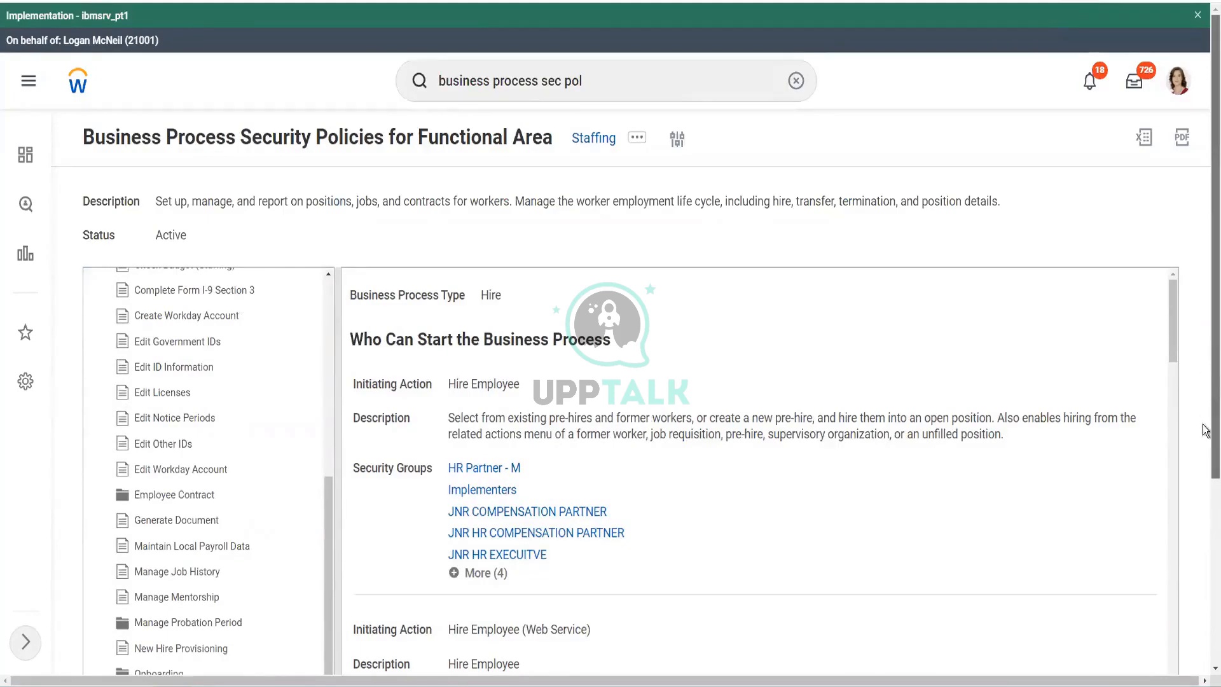
{"action": "scroll", "coordinate": [1204, 430], "scroll_direction": "down", "scroll_amount": 4}
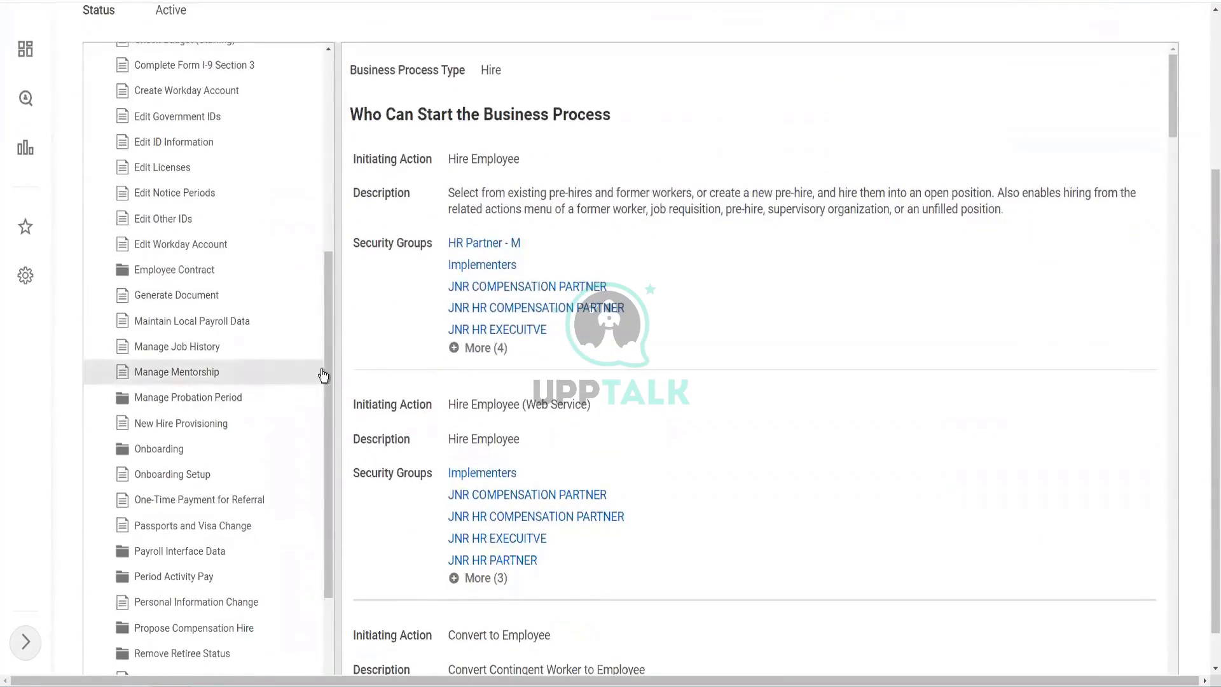
{"action": "scroll", "coordinate": [320, 438], "scroll_direction": "down", "scroll_amount": 1}
{"action": "scroll", "coordinate": [319, 436], "scroll_direction": "down", "scroll_amount": 1}
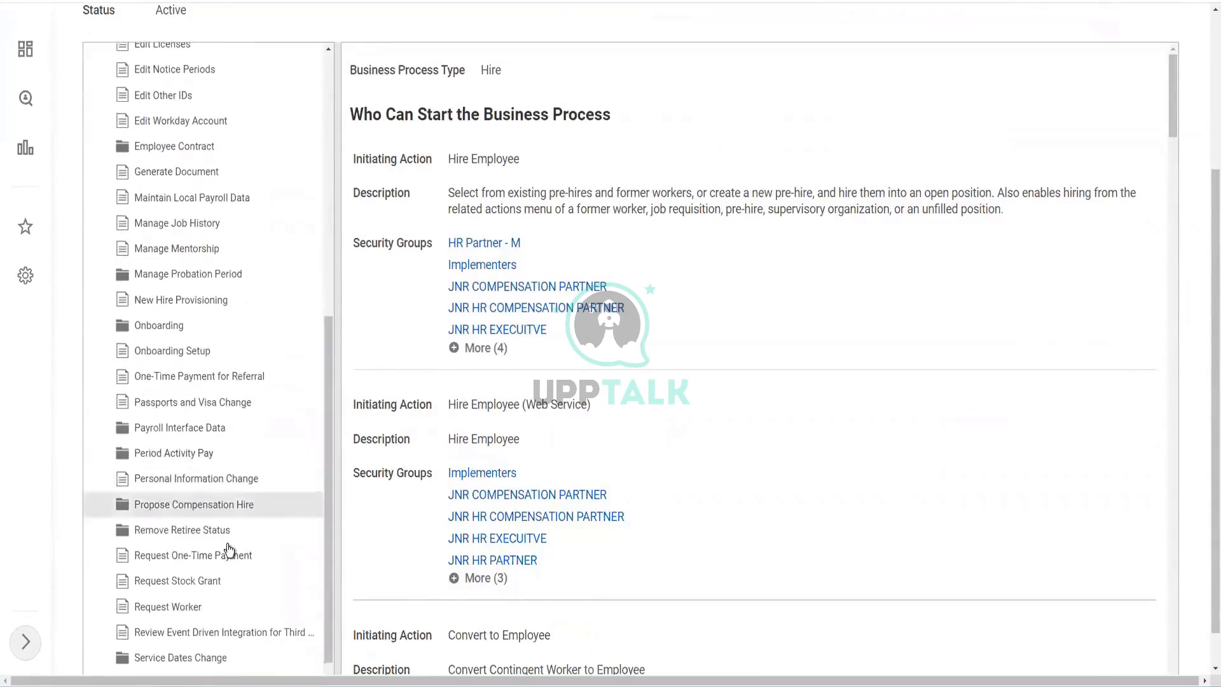
{"action": "left_click", "coordinate": [210, 506]}
{"action": "scroll", "coordinate": [819, 384], "scroll_direction": "down", "scroll_amount": 10}
{"action": "scroll", "coordinate": [820, 385], "scroll_direction": "down", "scroll_amount": 15}
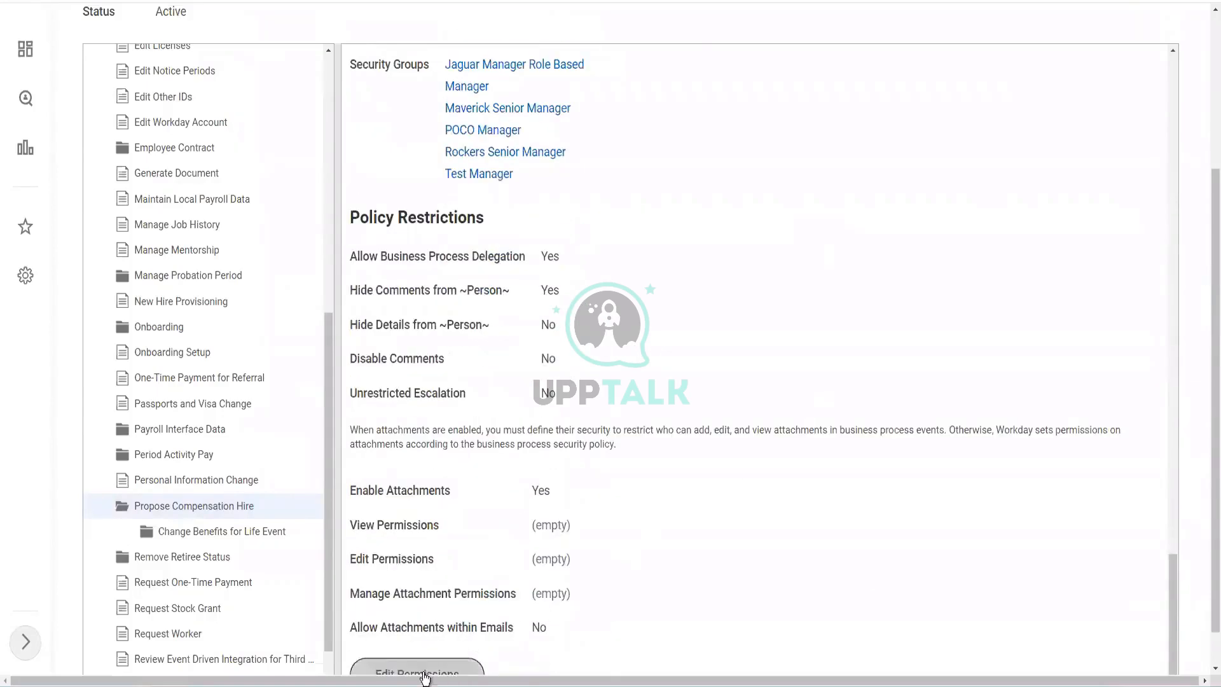
{"action": "left_click", "coordinate": [418, 670]}
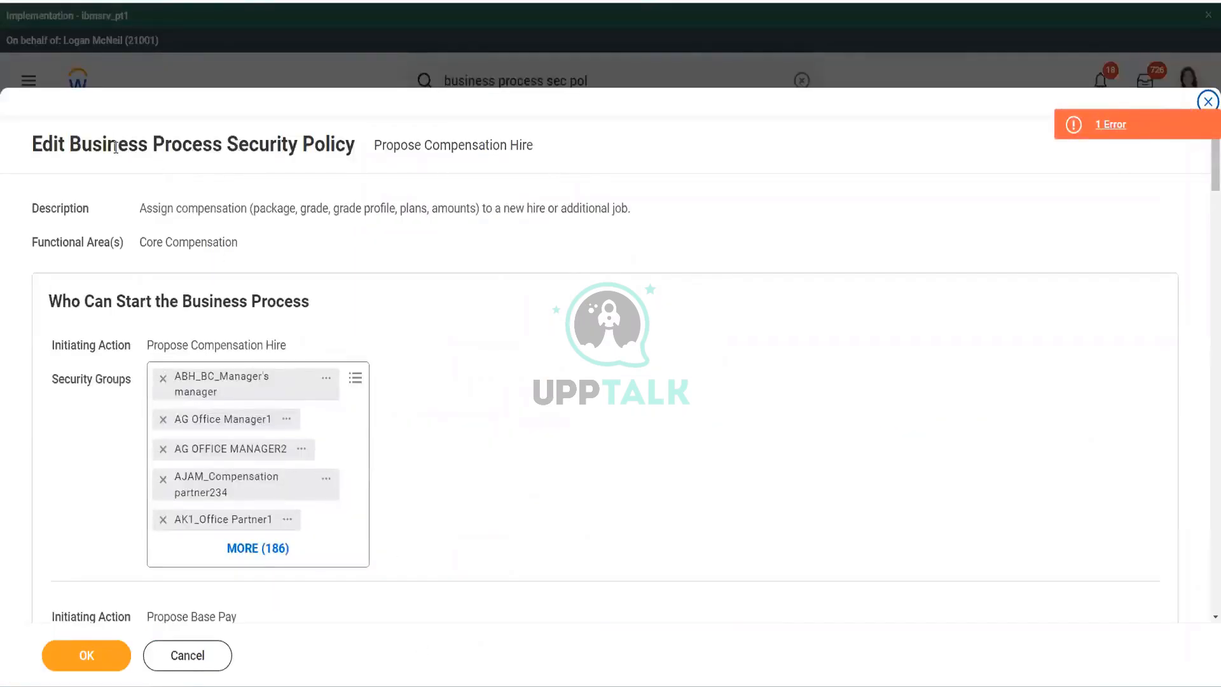
Add Compensation Partner (by Supervisory) - M to the security groups that can start Propose Compensation Hire, and save the policy.
{"action": "left_click_drag", "start_coordinate": [191, 145], "coordinate": [336, 145]}
{"action": "left_click", "coordinate": [421, 145]}
{"action": "left_click_drag", "start_coordinate": [419, 145], "coordinate": [539, 145]}
{"action": "left_click", "coordinate": [540, 145]}
{"action": "left_click", "coordinate": [311, 549]}
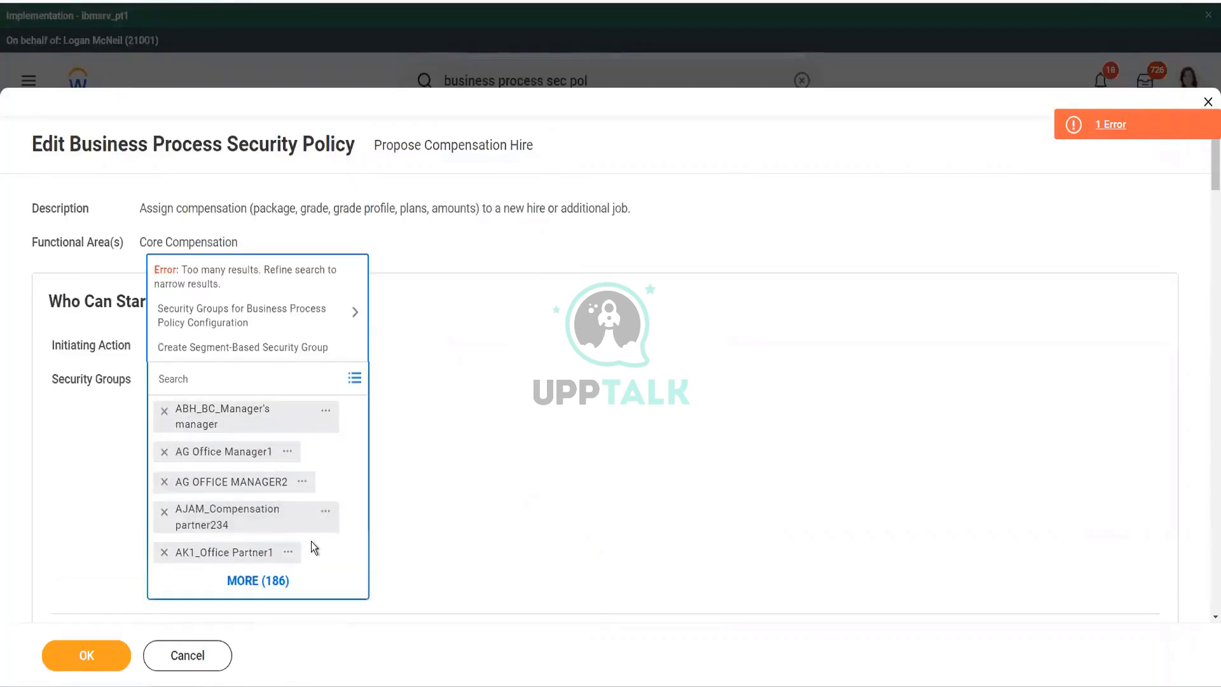
{"action": "type", "text": "Compensation Partner"}
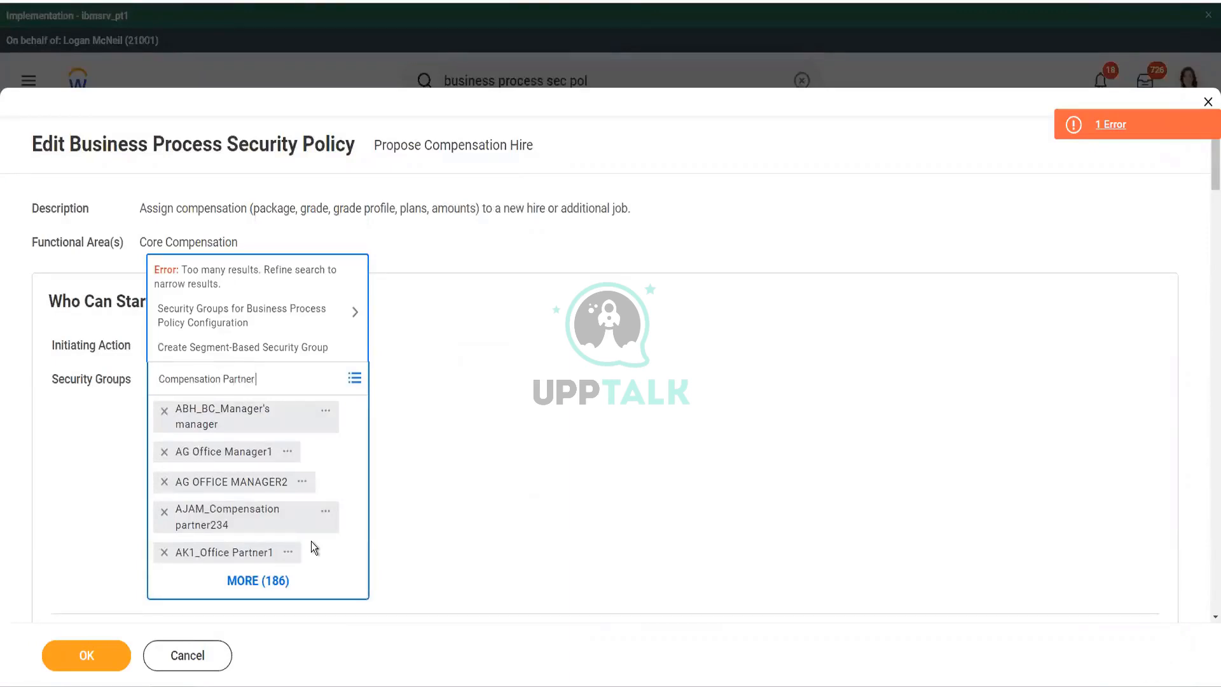
{"action": "key", "text": "Return"}
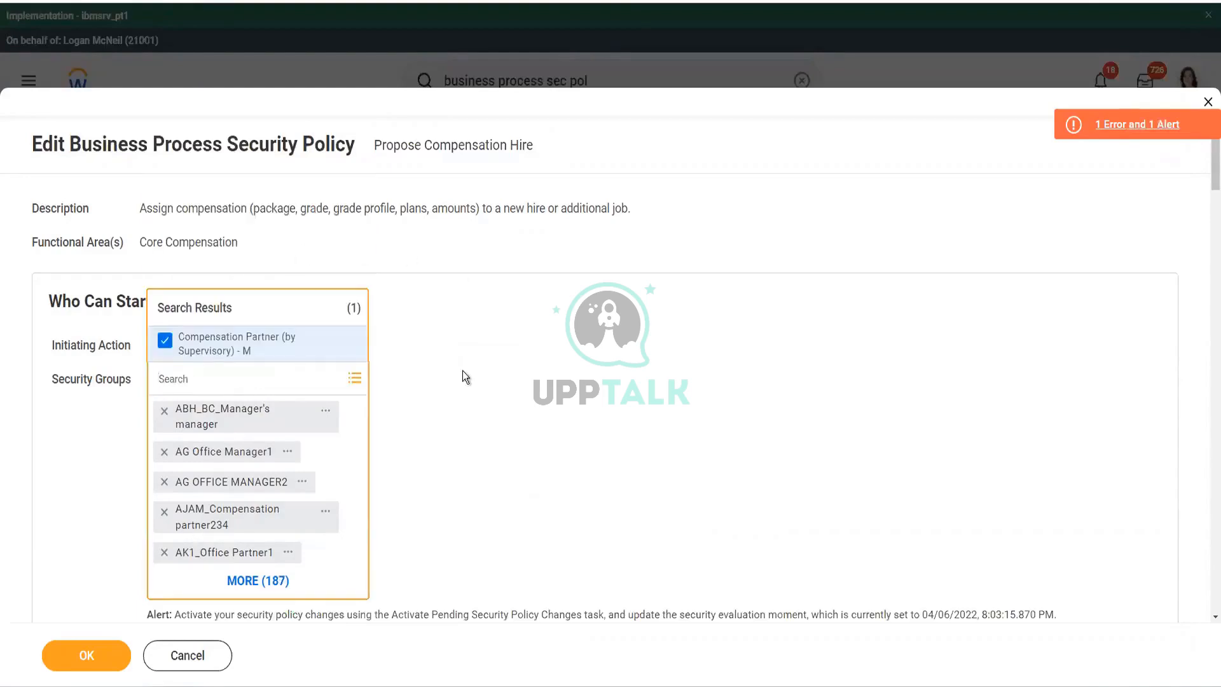
{"action": "left_click", "coordinate": [437, 405]}
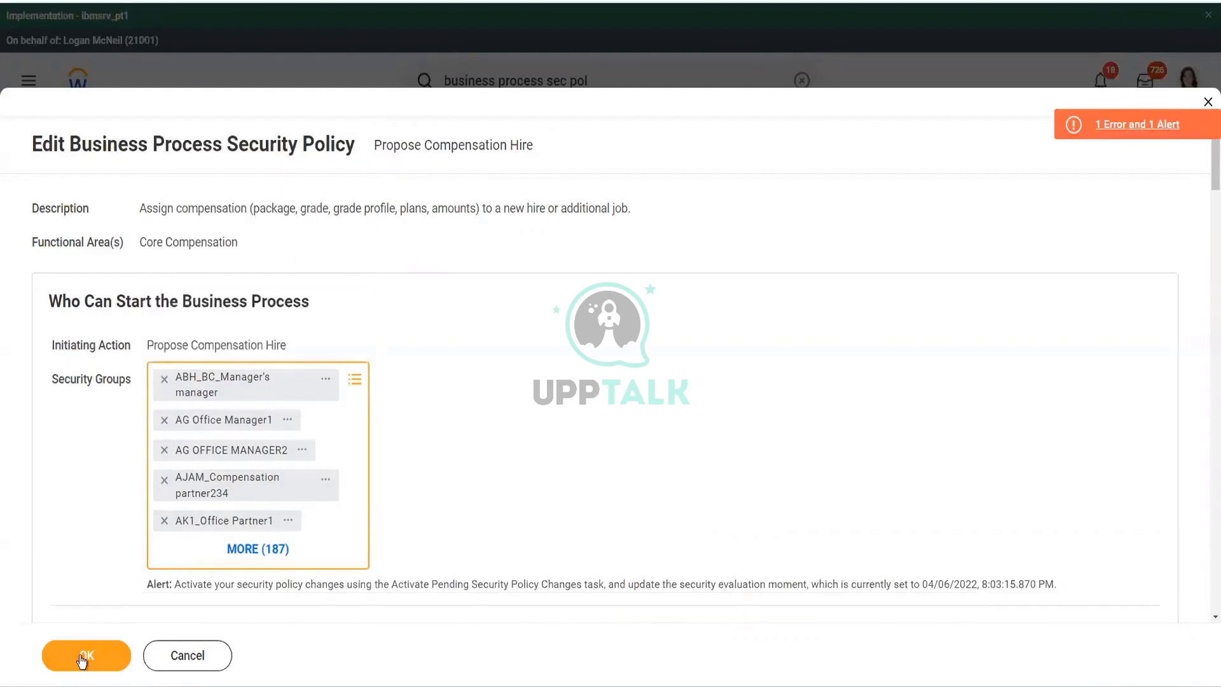
{"action": "left_click", "coordinate": [83, 659]}
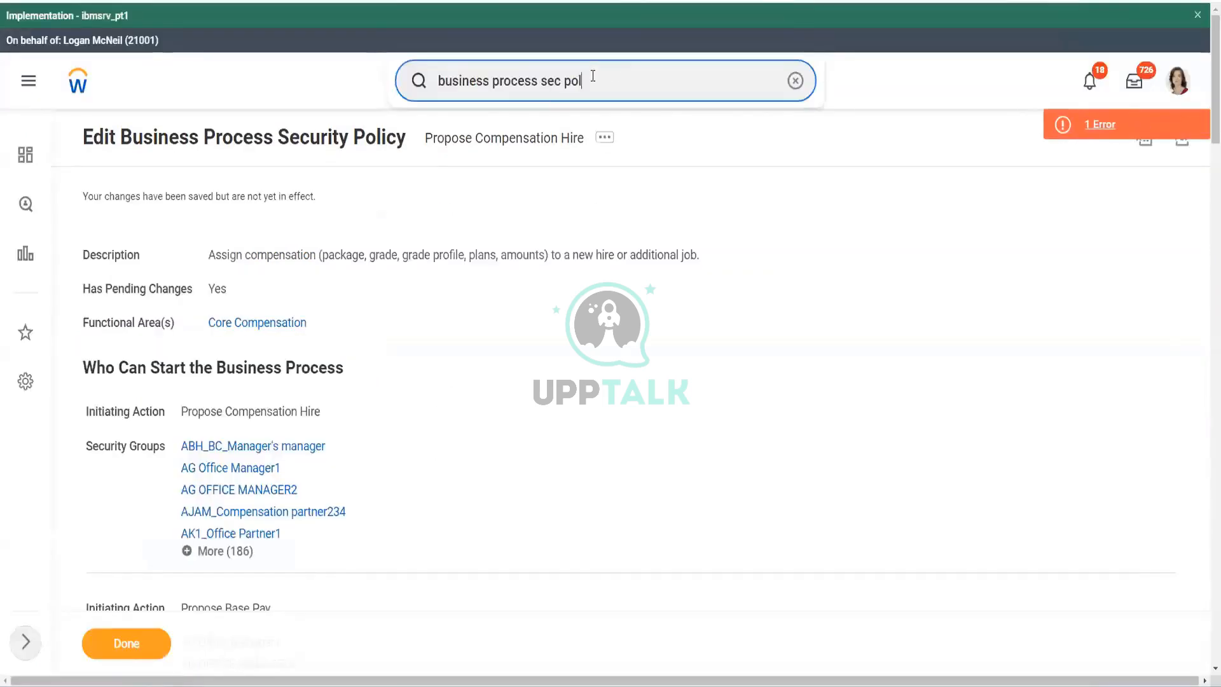
Open the Activate Pending Security Policy Changes task and submit it with the comment "test 2".
{"action": "type", "text": "acti"}
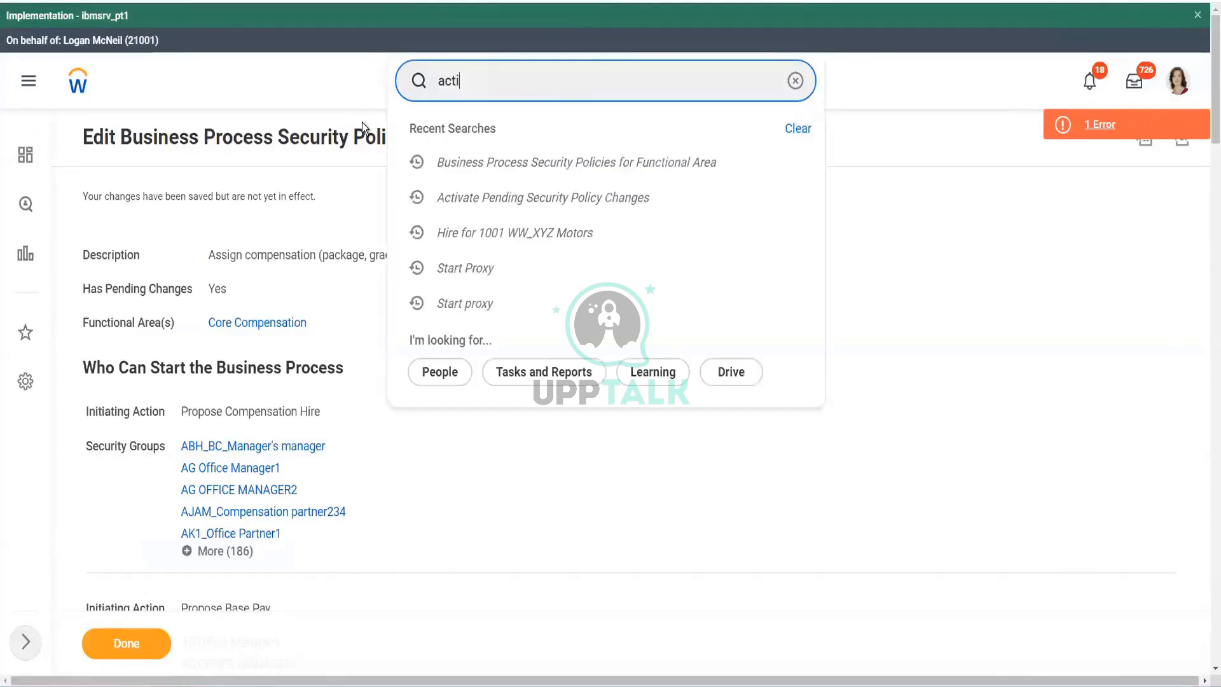
{"action": "type", "text": "vate pendins"}
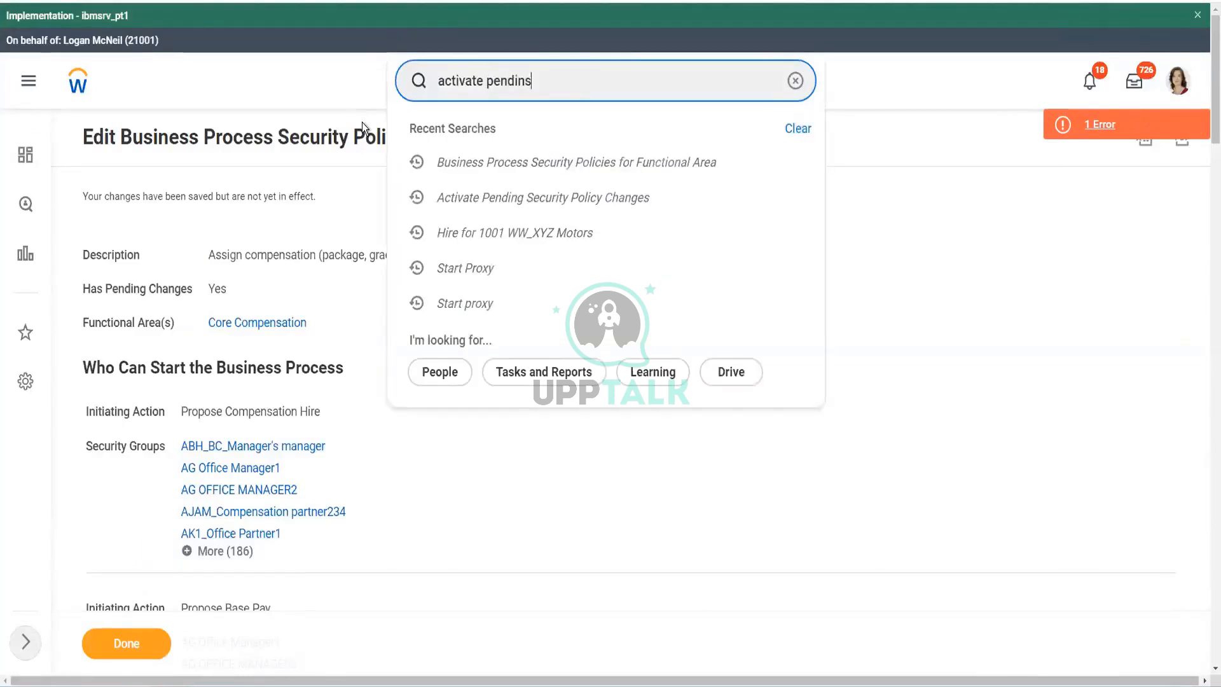
{"action": "key", "text": "BackSpace"}
{"action": "type", "text": "g"}
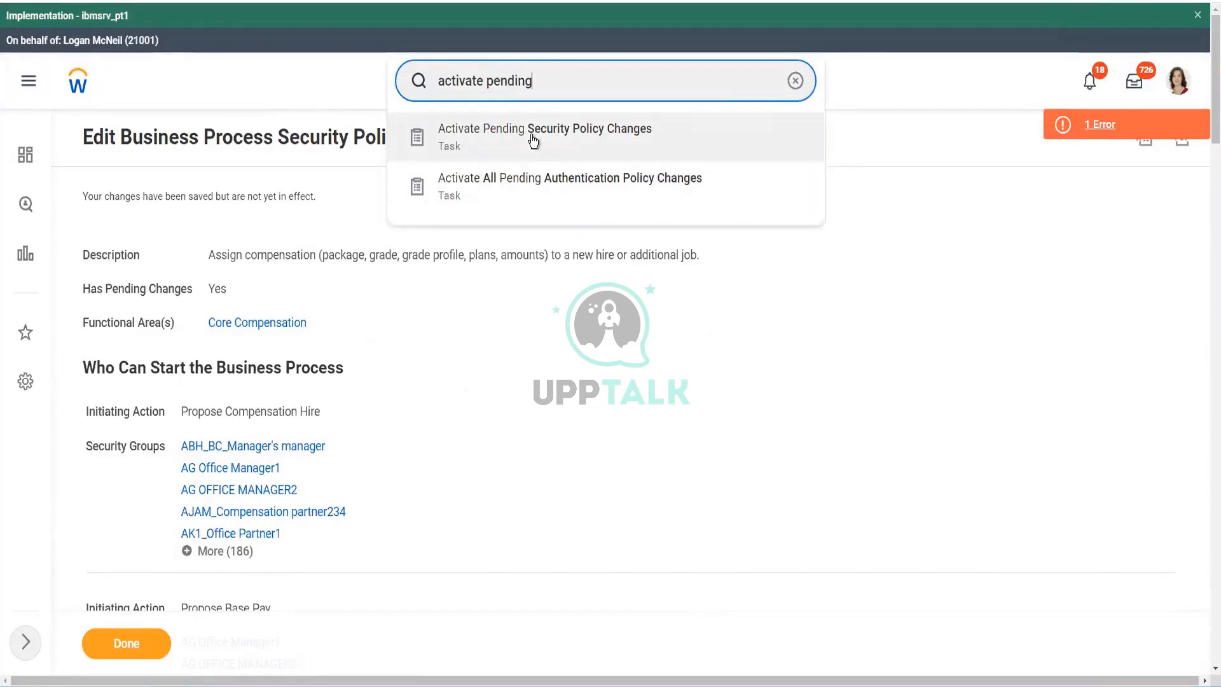
{"action": "left_click", "coordinate": [534, 133]}
{"action": "left_click", "coordinate": [268, 374]}
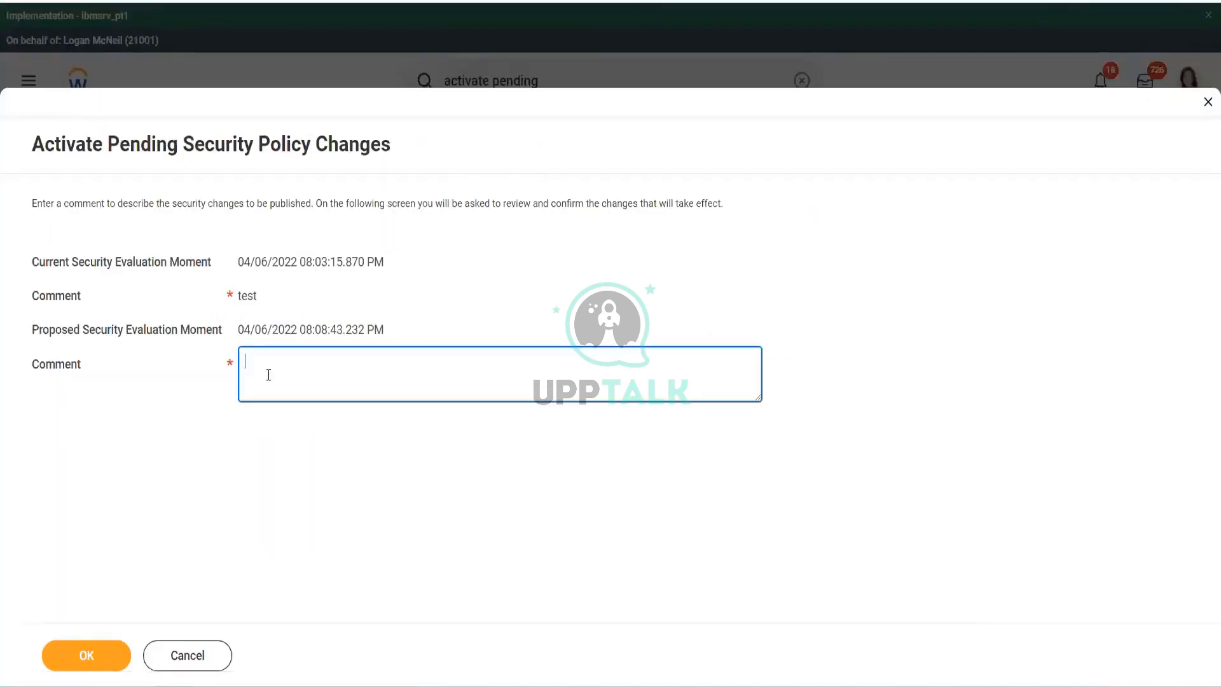
{"action": "type", "text": "test 2"}
{"action": "left_click", "coordinate": [82, 660]}
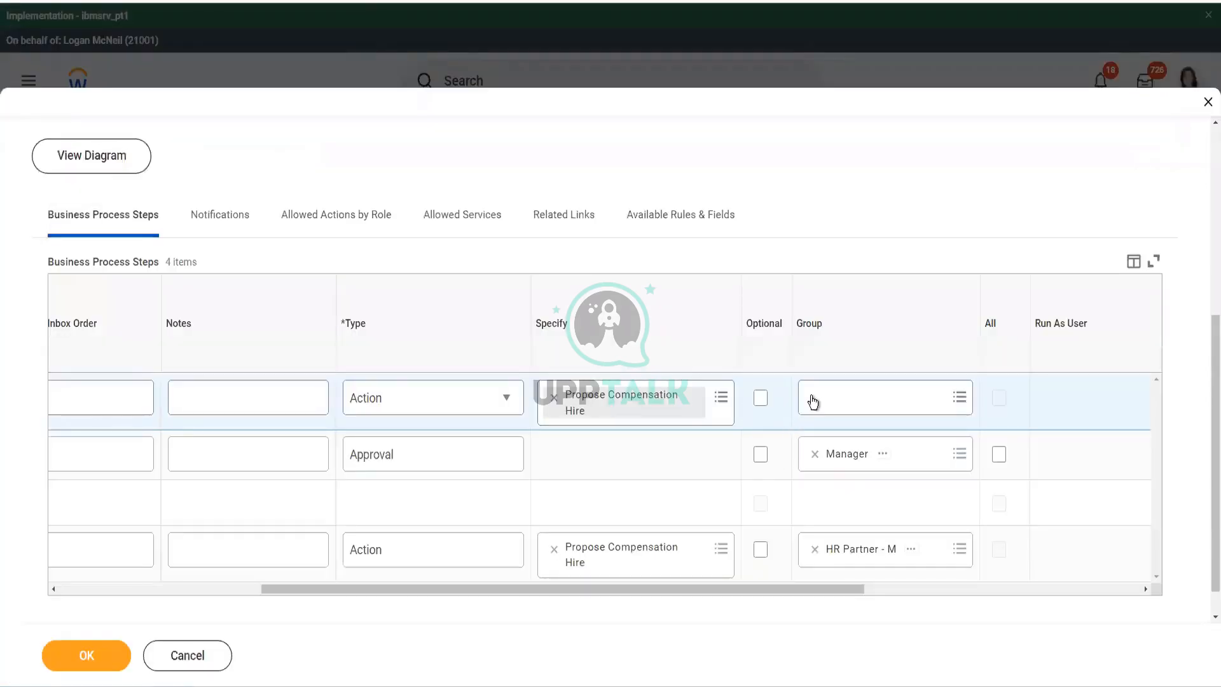
Assign the group Compensation Partner (by Supervisory) - M to the newly added Propose Compensation Hire action in the business process steps.
{"action": "left_click", "coordinate": [813, 401]}
{"action": "type", "text": "Compensat"}
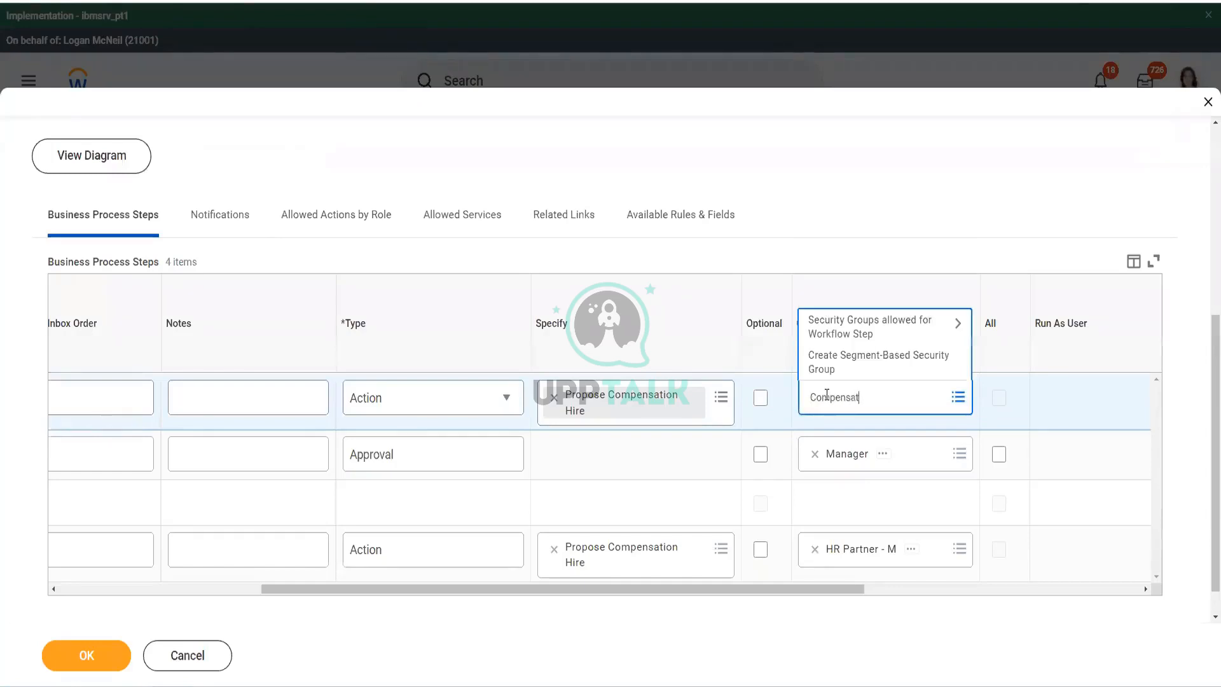
{"action": "type", "text": "ion"}
{"action": "key", "text": "BackSpace"}
{"action": "type", "text": "n partner M"}
{"action": "key", "text": "Return"}
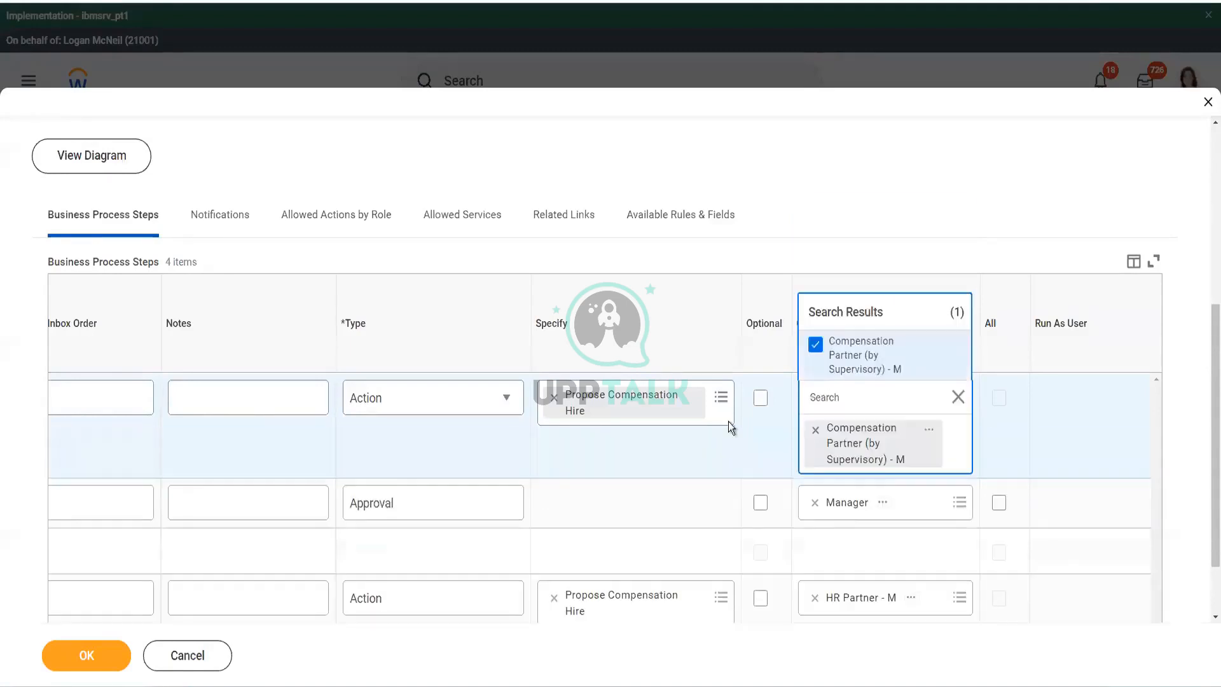
{"action": "left_click", "coordinate": [826, 186]}
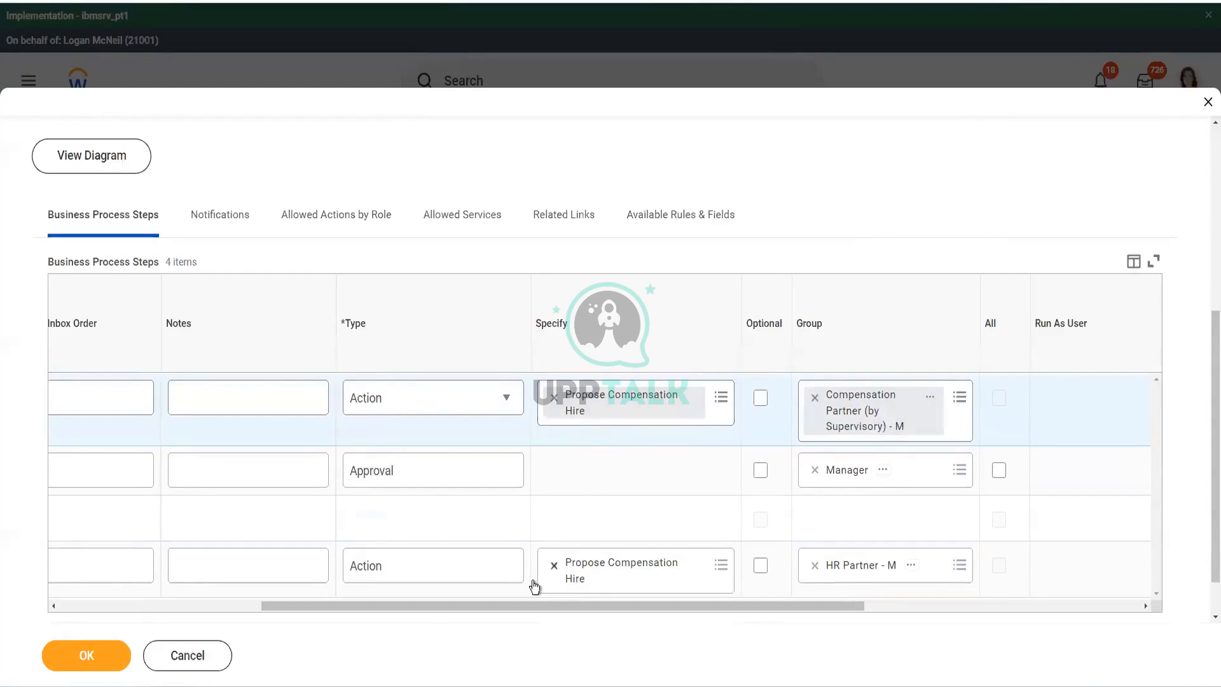
Add a new business process step with order c and type Action.
{"action": "left_click_drag", "start_coordinate": [521, 607], "coordinate": [215, 604]}
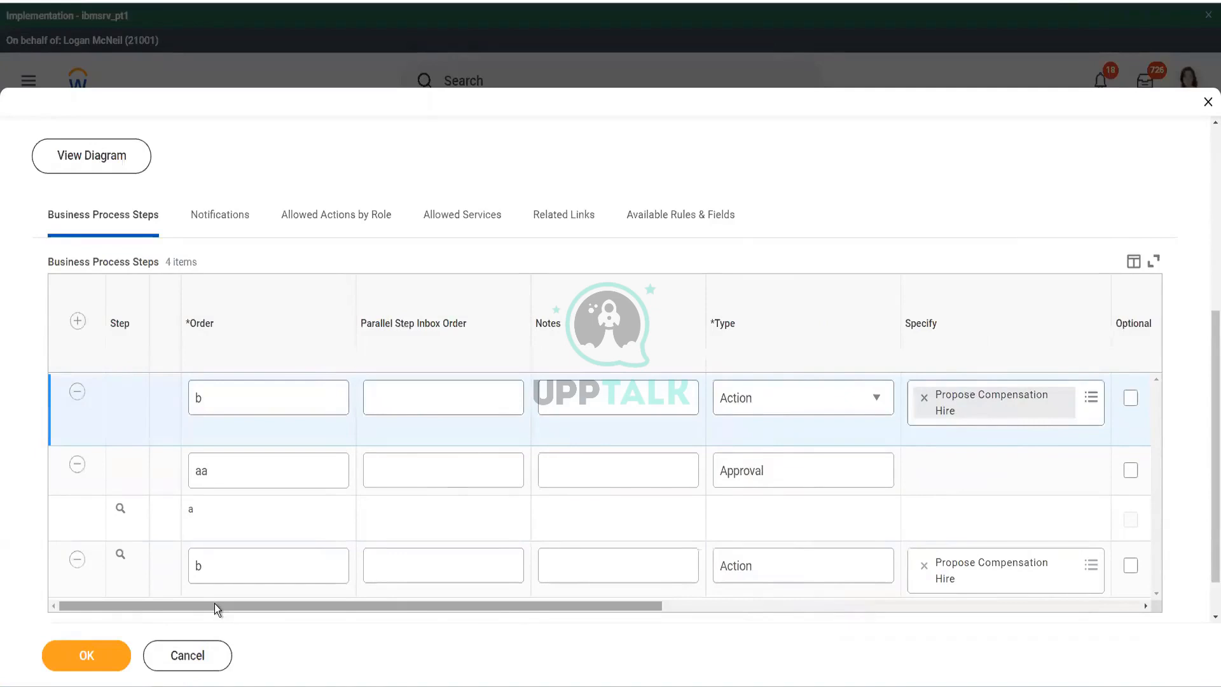
{"action": "left_click", "coordinate": [77, 321]}
{"action": "left_click", "coordinate": [236, 399]}
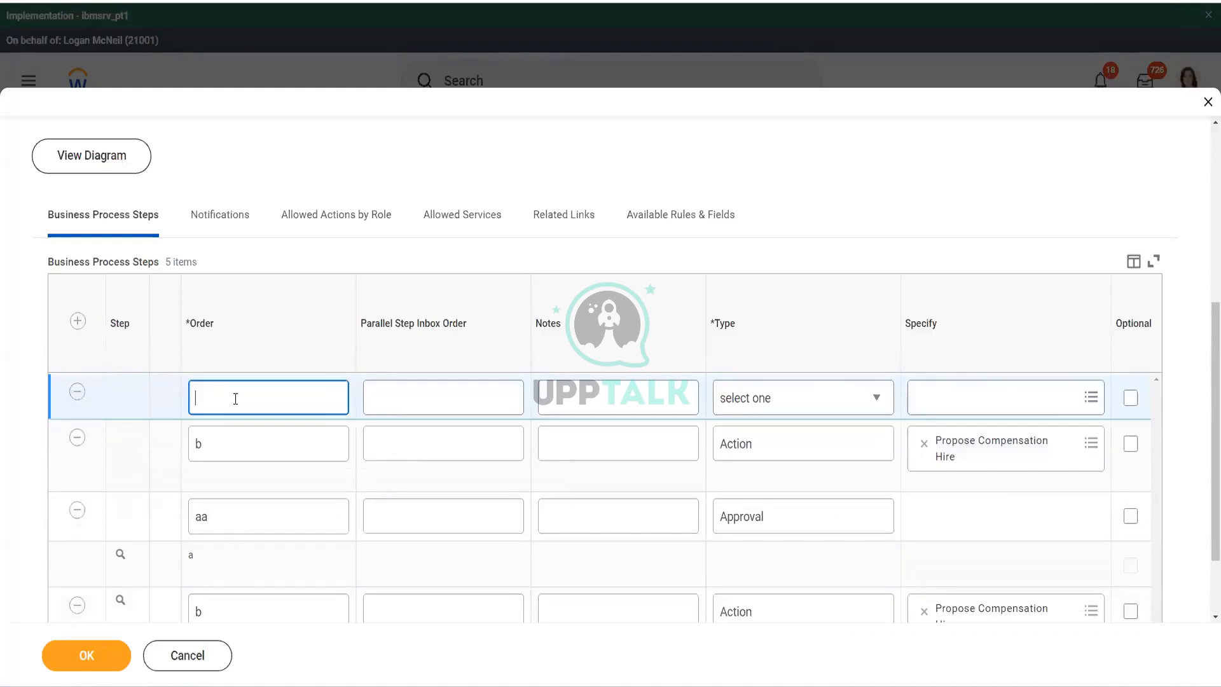
{"action": "type", "text": "c"}
{"action": "scroll", "coordinate": [264, 368], "scroll_direction": "down", "scroll_amount": 3}
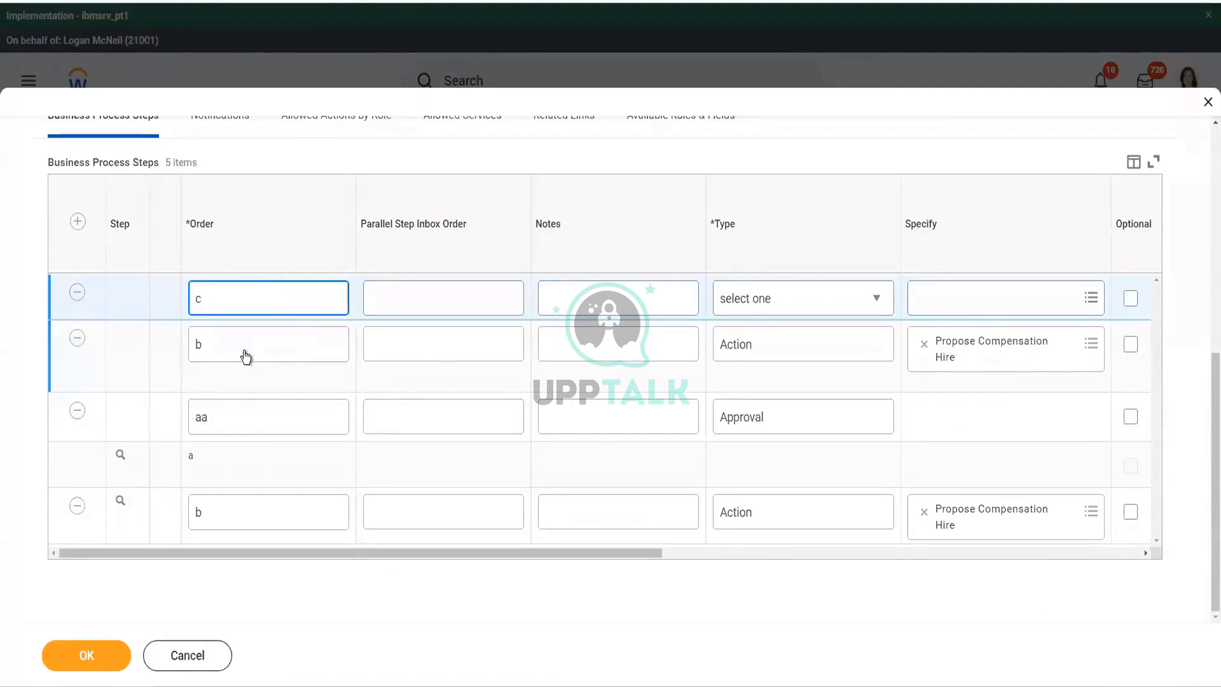
{"action": "left_click", "coordinate": [760, 300]}
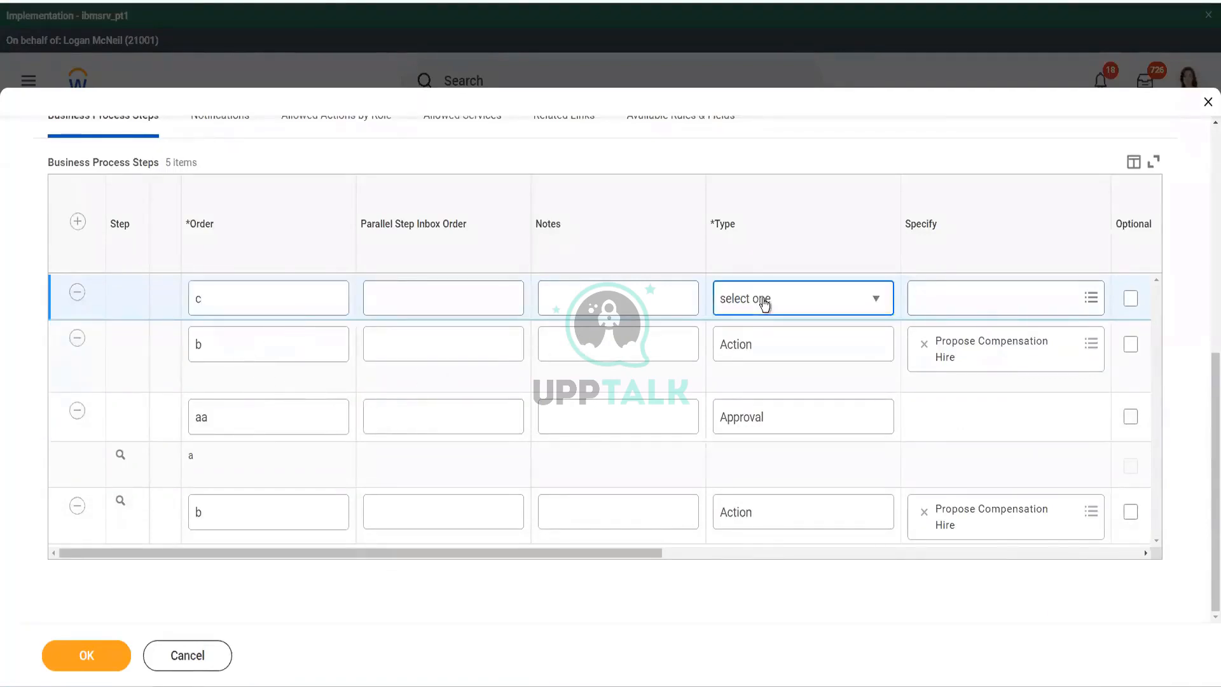
{"action": "left_click", "coordinate": [758, 357]}
Specify Edit Workday Account as the action performed by step c.
{"action": "left_click_drag", "start_coordinate": [597, 556], "coordinate": [745, 550]}
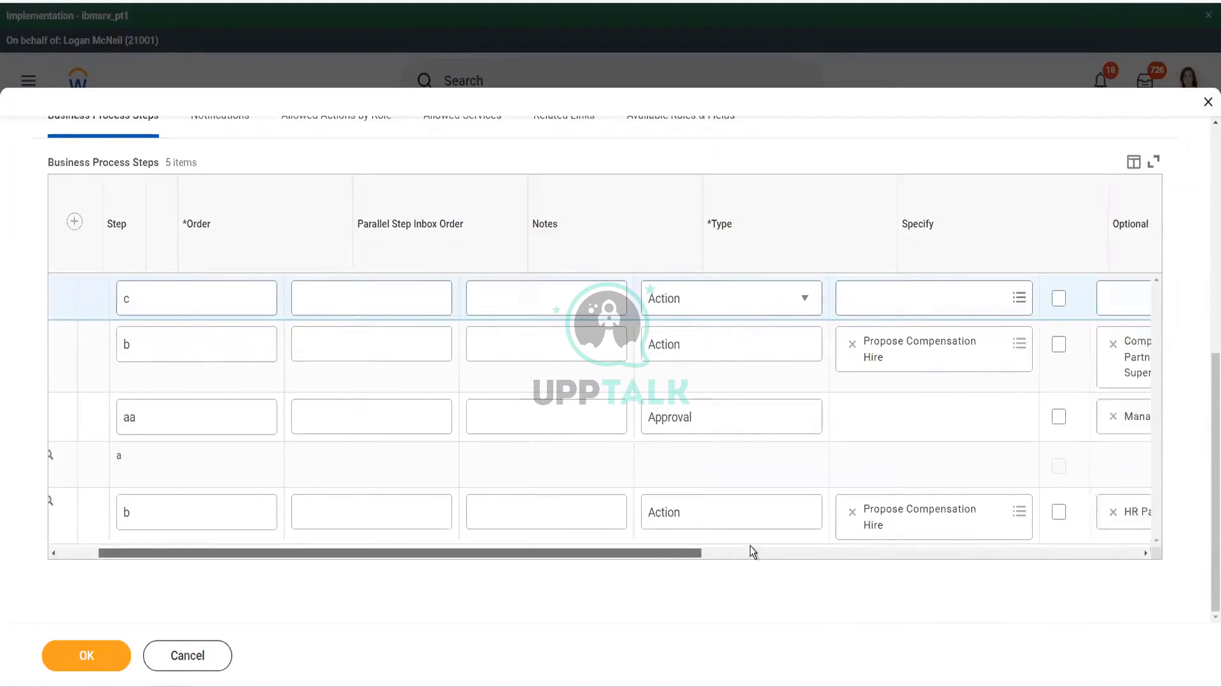
{"action": "left_click", "coordinate": [695, 297]}
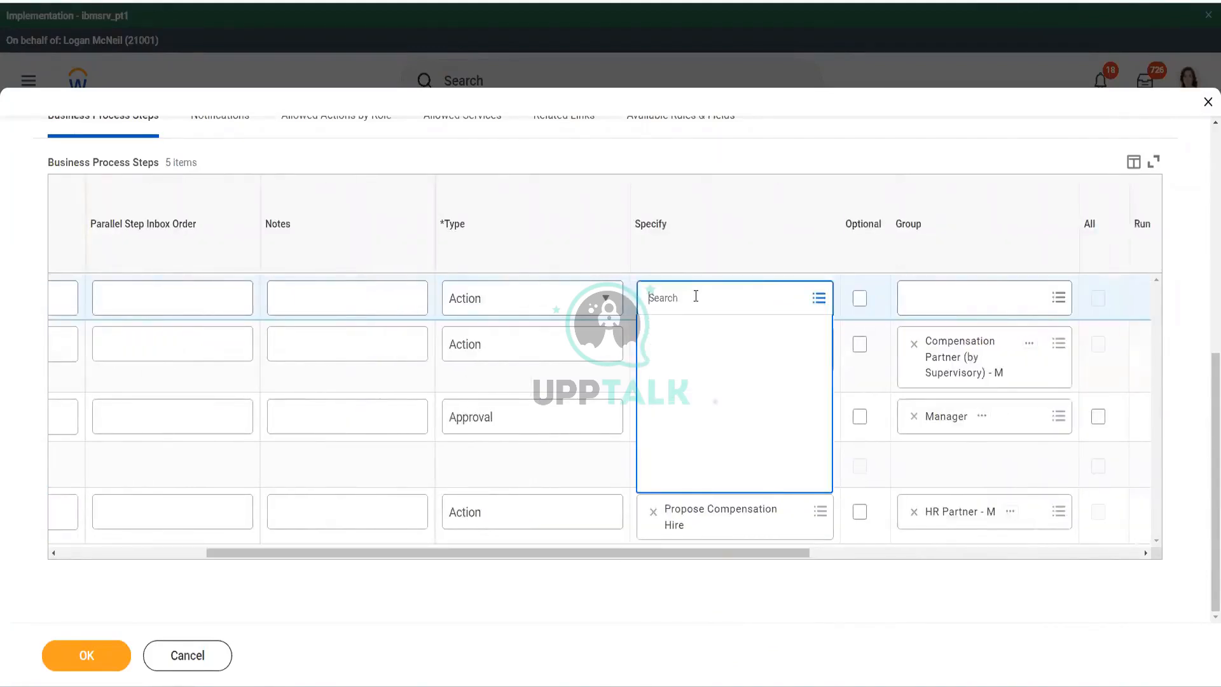
{"action": "left_click_drag", "start_coordinate": [826, 357], "coordinate": [819, 516]}
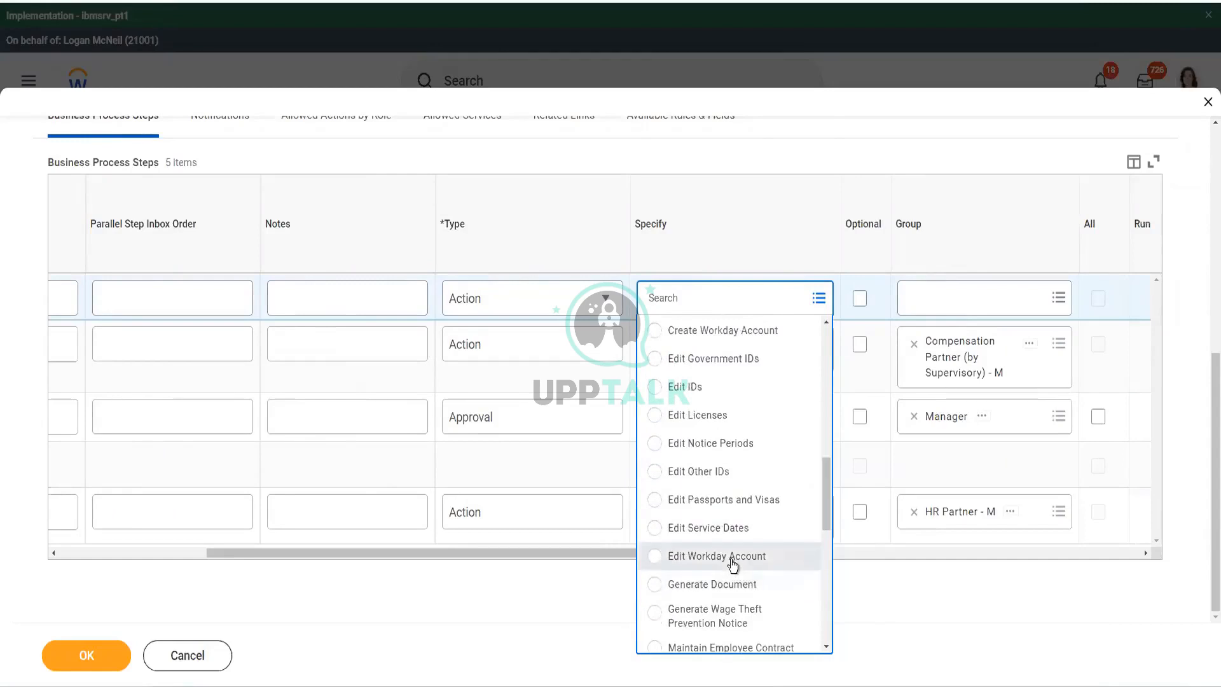
{"action": "left_click", "coordinate": [731, 560]}
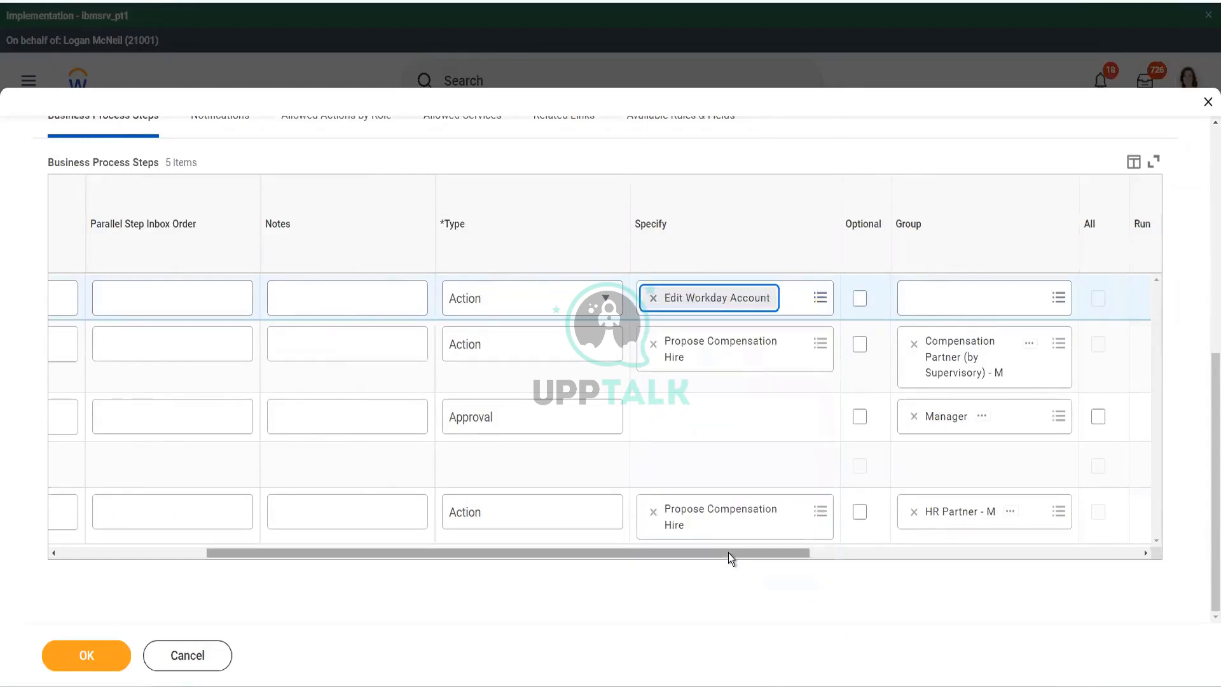
Assign the security group Implementers to the Edit Workday Account action in the business process steps.
{"action": "left_click_drag", "start_coordinate": [723, 552], "coordinate": [852, 552]}
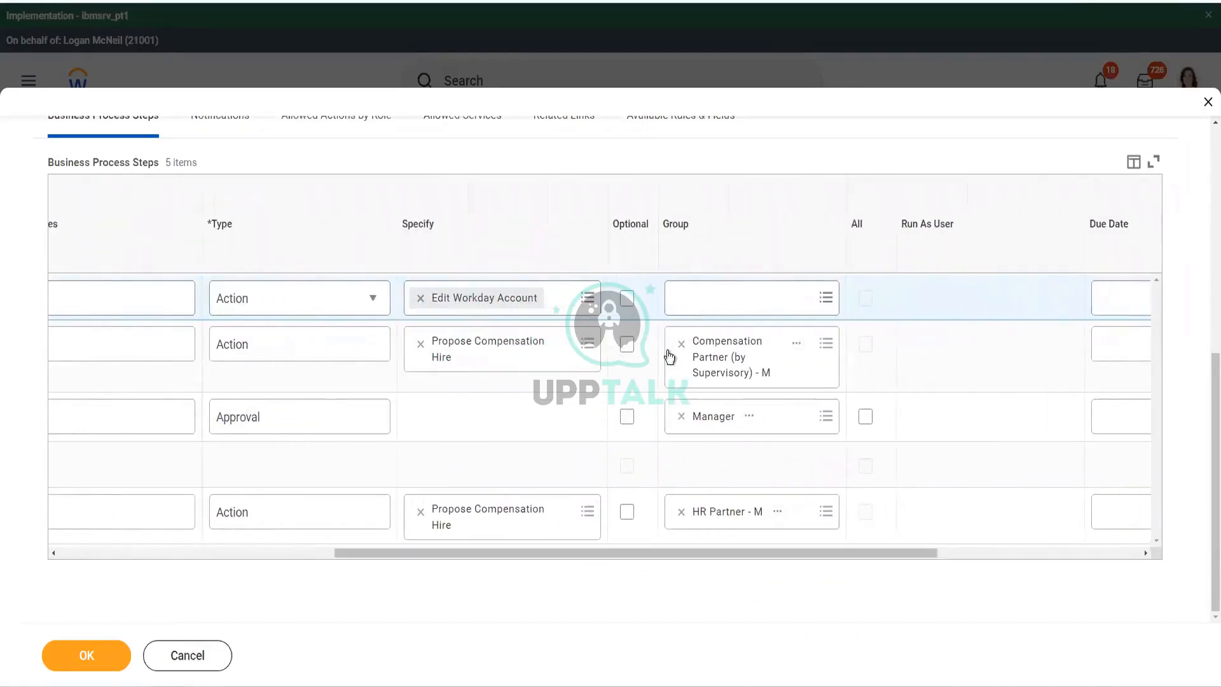
{"action": "left_click", "coordinate": [719, 297]}
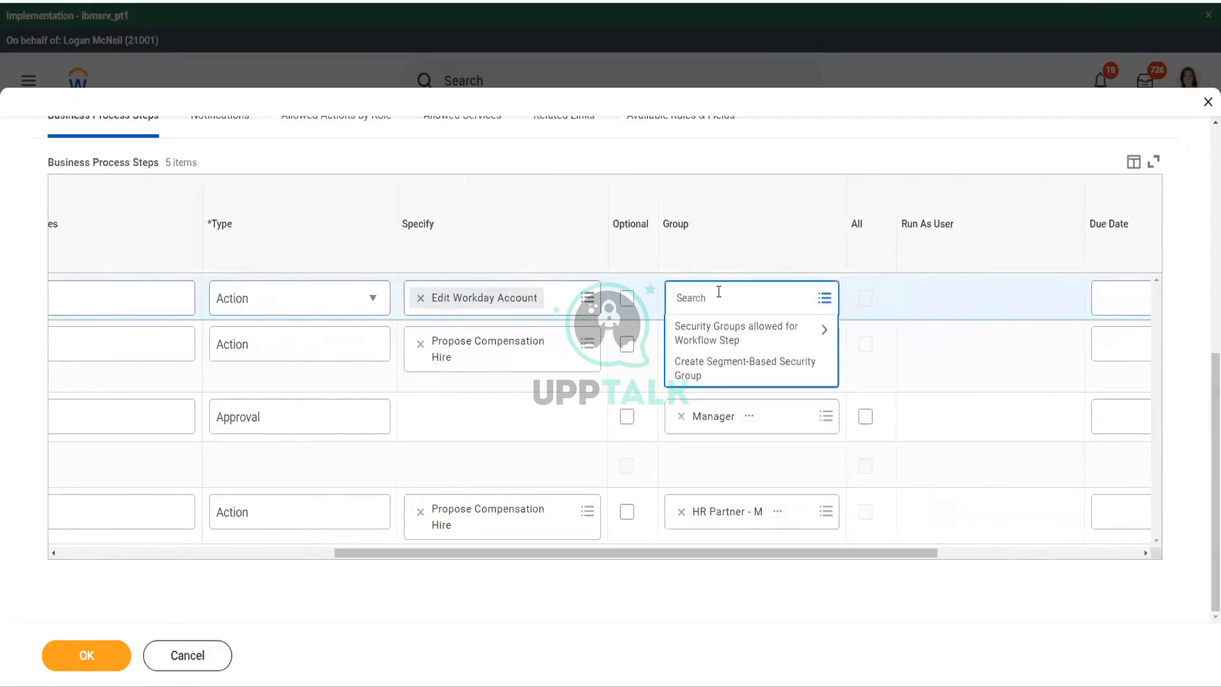
{"action": "left_click", "coordinate": [722, 341]}
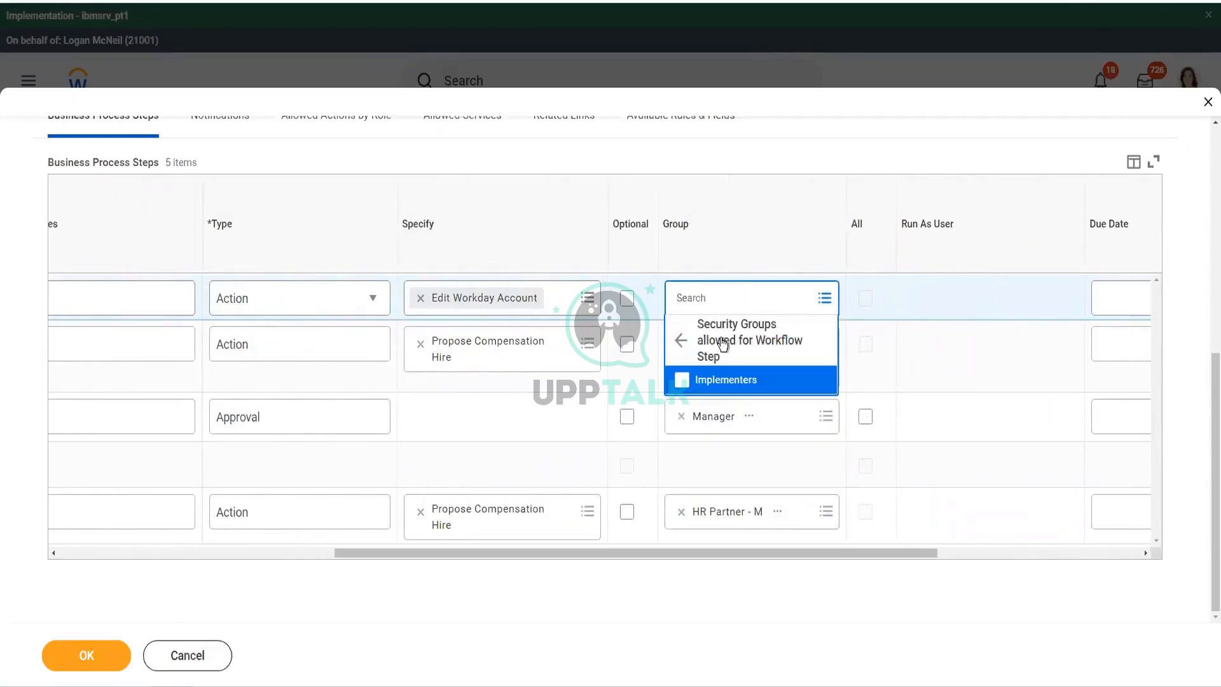
{"action": "left_click", "coordinate": [719, 382]}
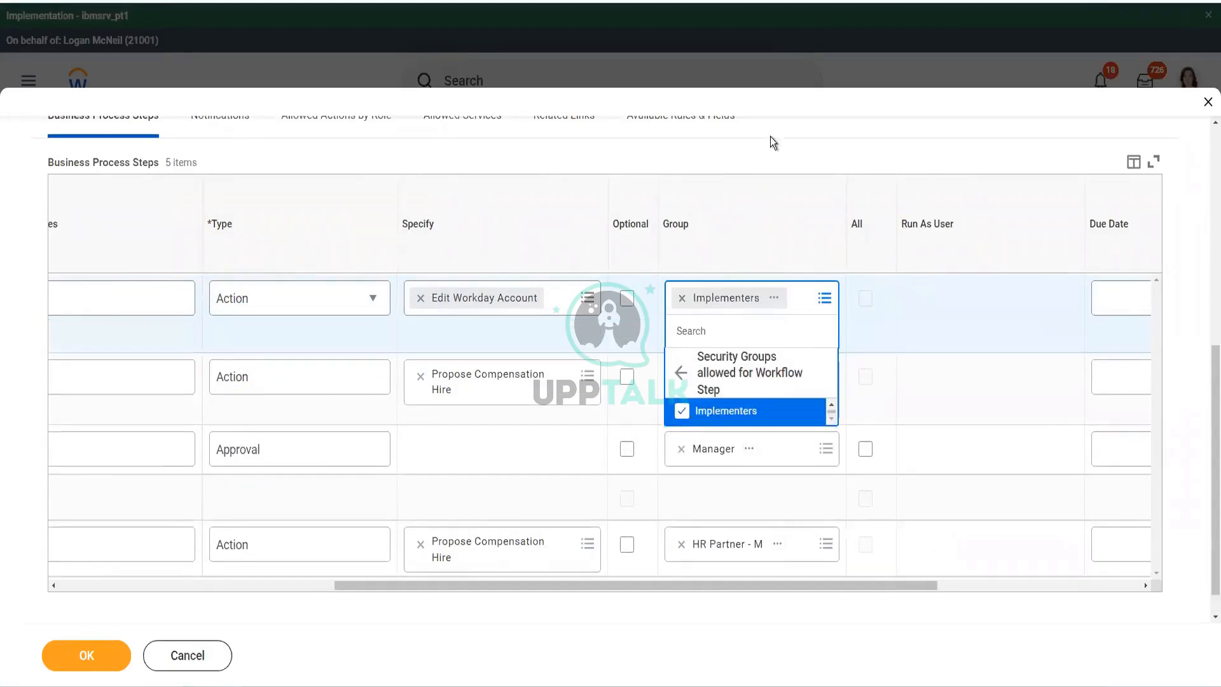
{"action": "left_click", "coordinate": [761, 151]}
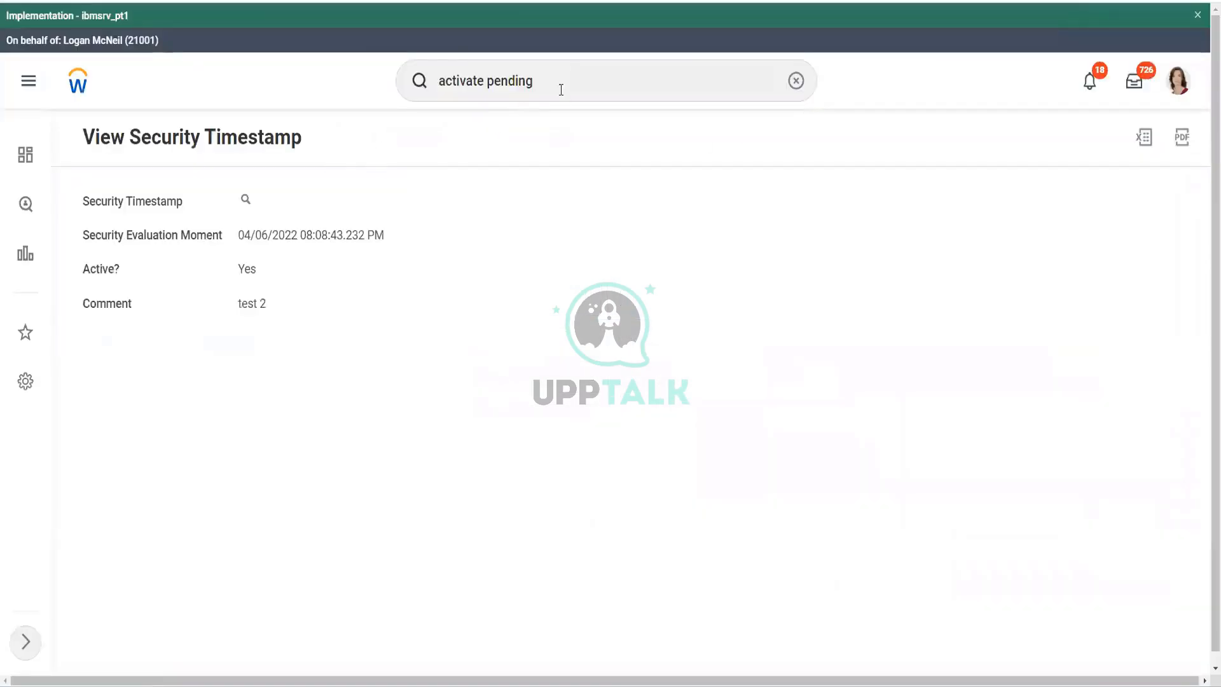
Search for "business process sec" and open the Business Process Security Policies for Functional Area report.
{"action": "left_click", "coordinate": [578, 82]}
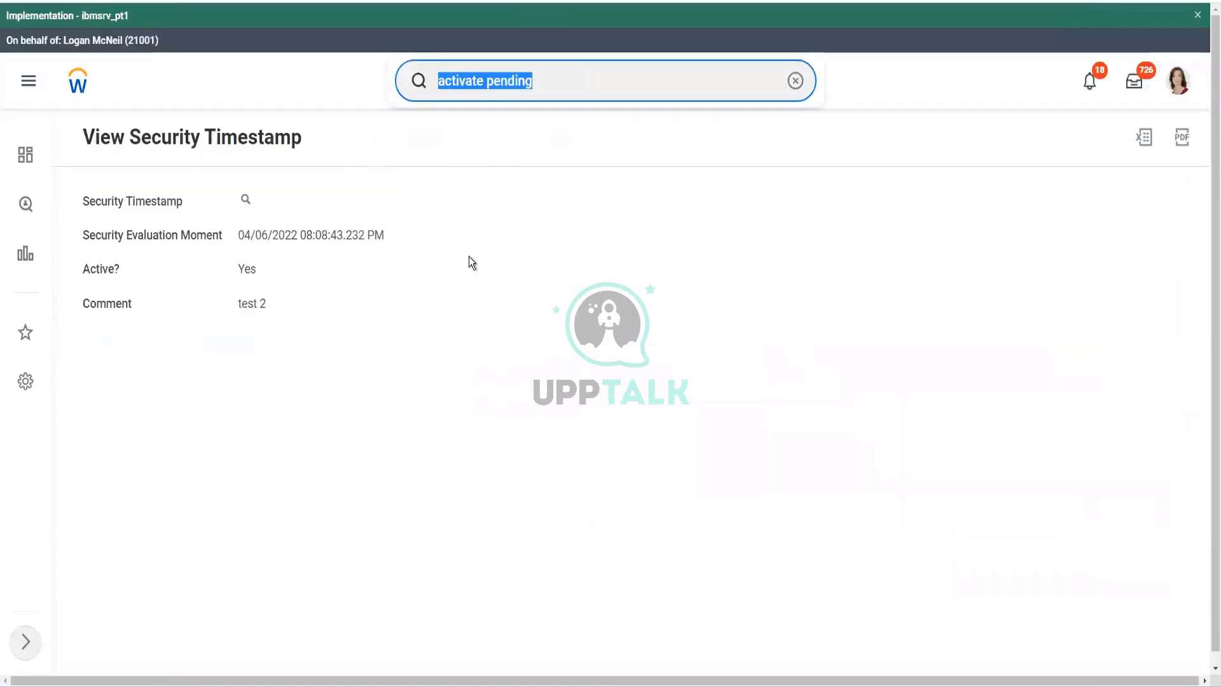
{"action": "type", "text": "business process sec"}
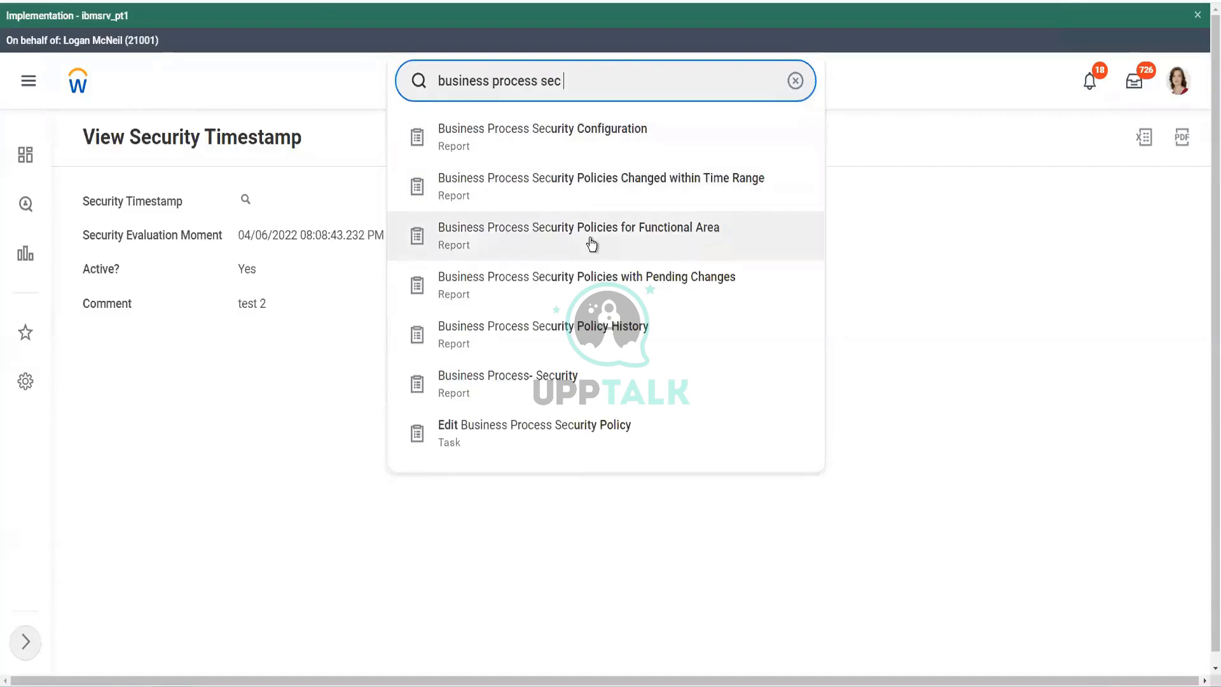
{"action": "left_click", "coordinate": [591, 242]}
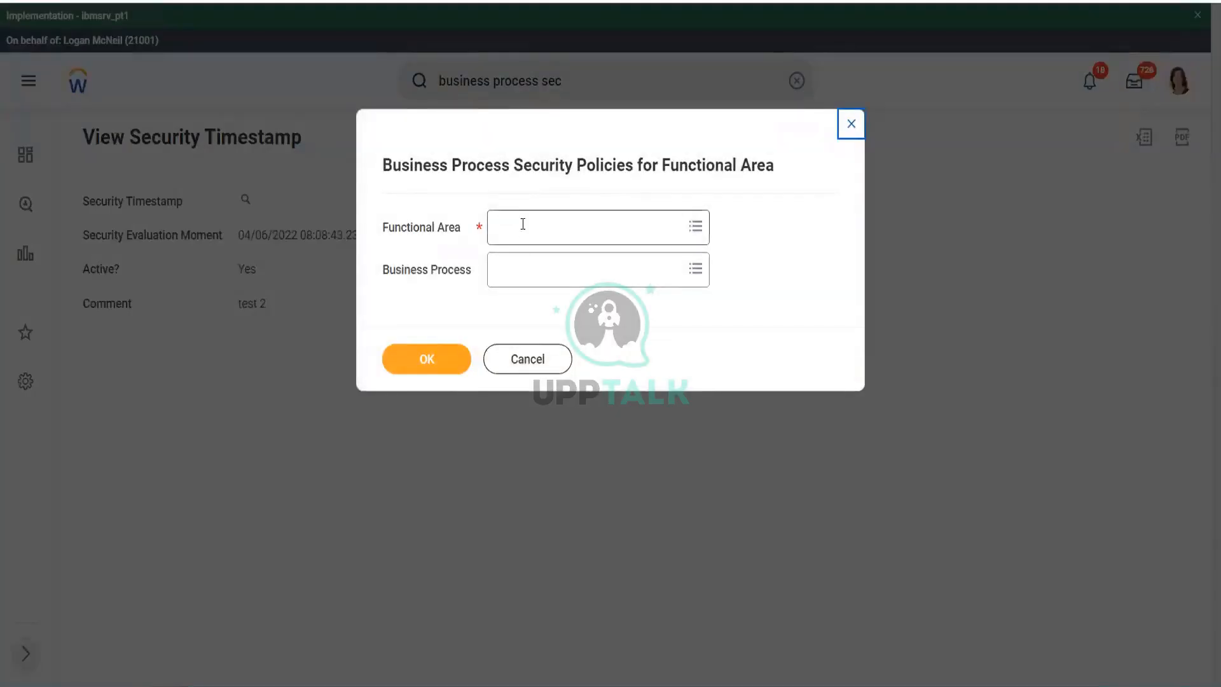
Run the report for the functional area Staffing and the business process Hire.
{"action": "left_click", "coordinate": [523, 226]}
{"action": "type", "text": "staff"}
{"action": "key", "text": "Return"}
{"action": "left_click", "coordinate": [519, 264]}
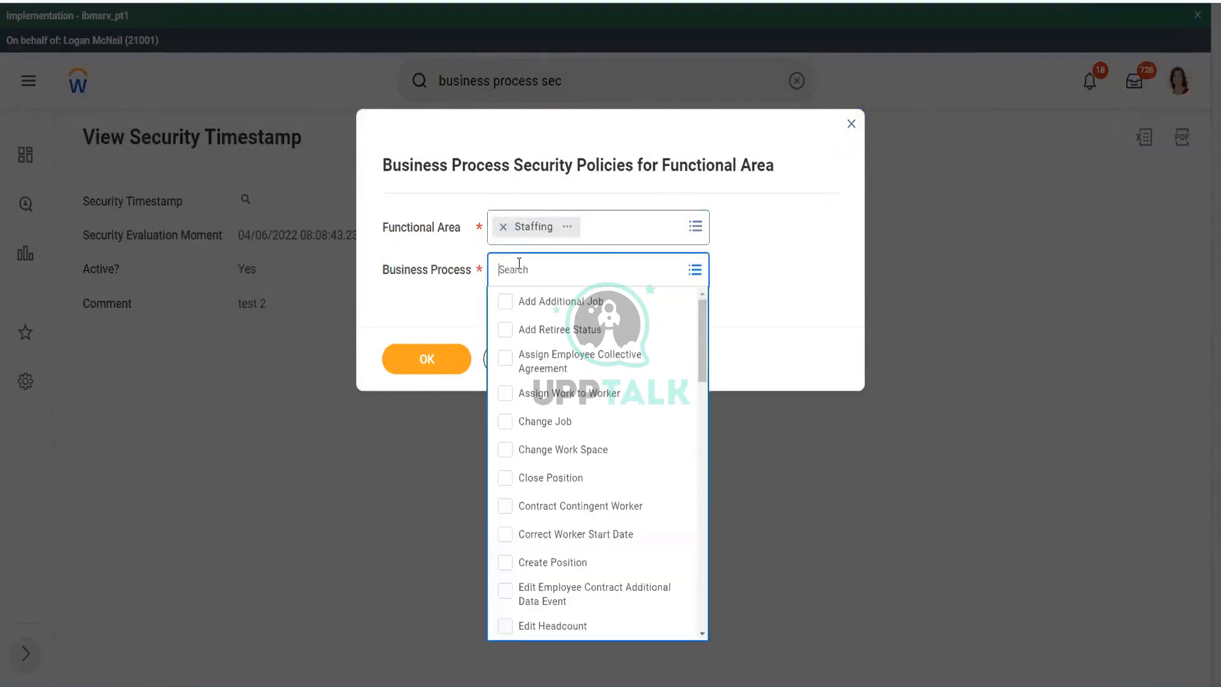
{"action": "type", "text": "hire"}
{"action": "key", "text": "Return"}
{"action": "left_click", "coordinate": [531, 342]}
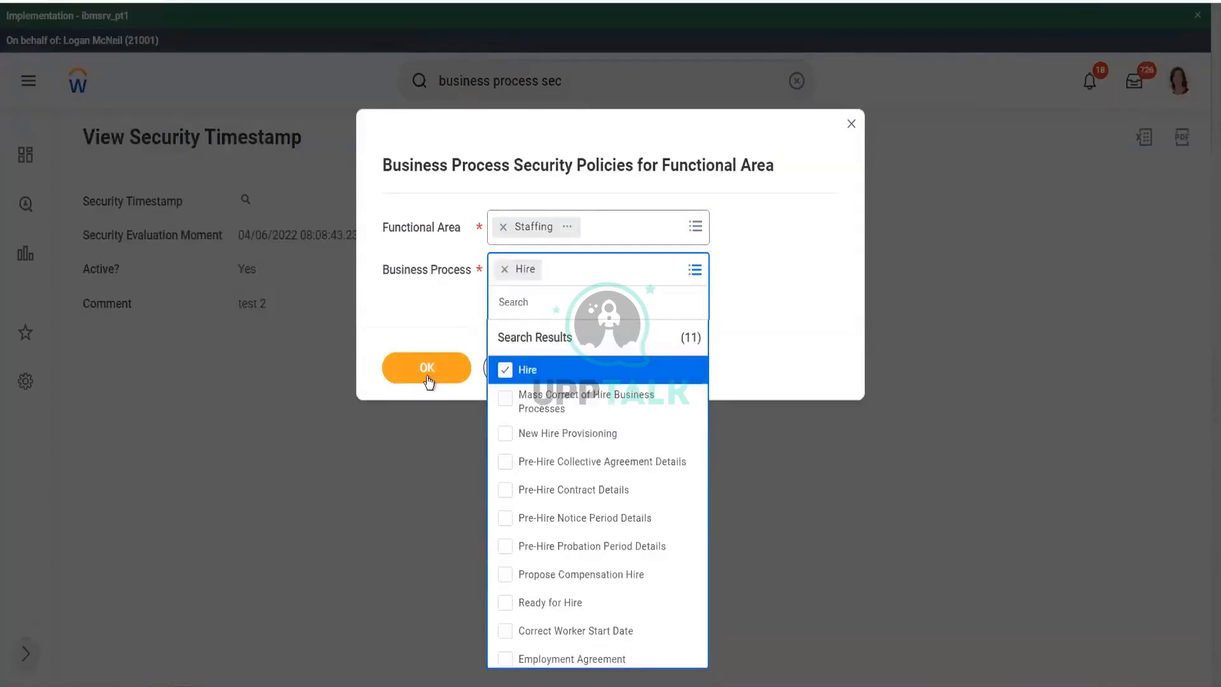
{"action": "left_click", "coordinate": [427, 375]}
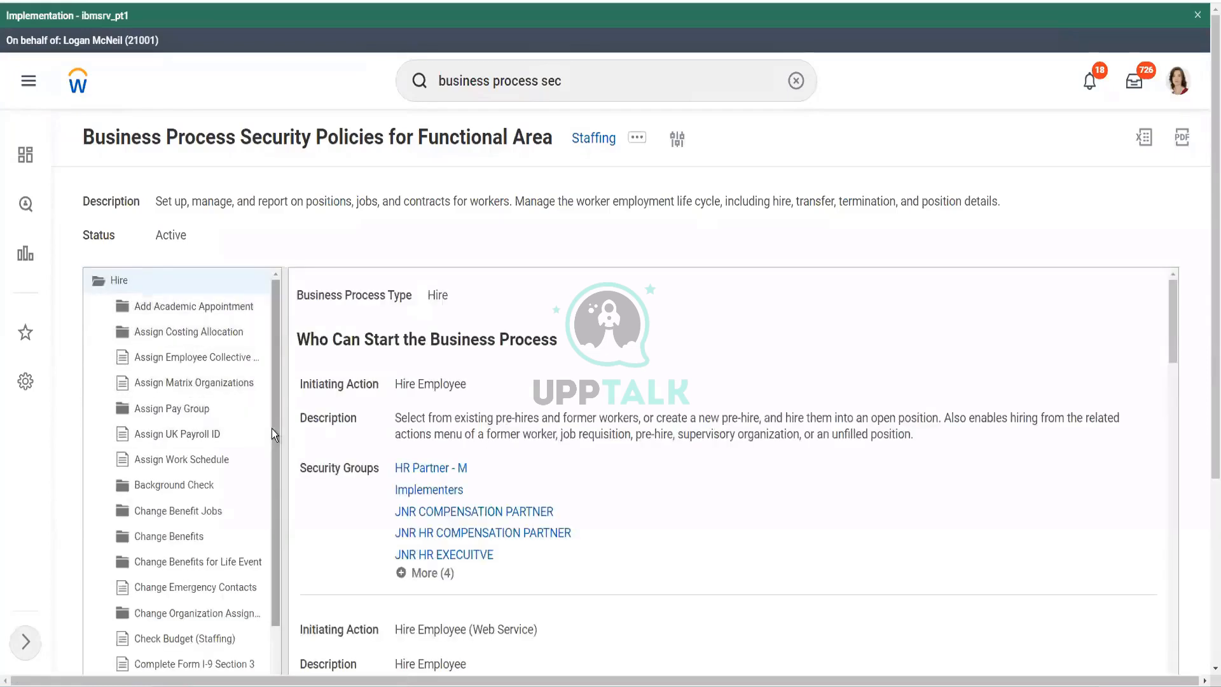
Select the Edit Workday Account policy under Hire and open its permissions for editing.
{"action": "scroll", "coordinate": [276, 446], "scroll_direction": "down", "scroll_amount": 1}
{"action": "scroll", "coordinate": [272, 547], "scroll_direction": "down", "scroll_amount": 3}
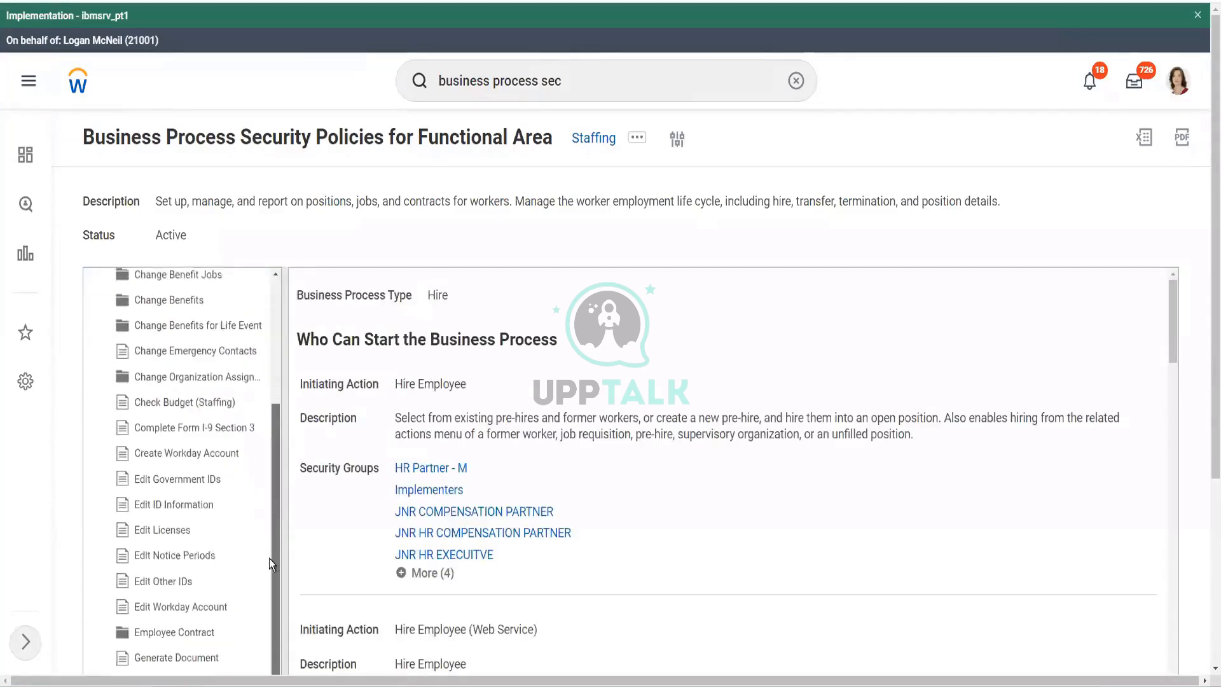
{"action": "left_click", "coordinate": [188, 598]}
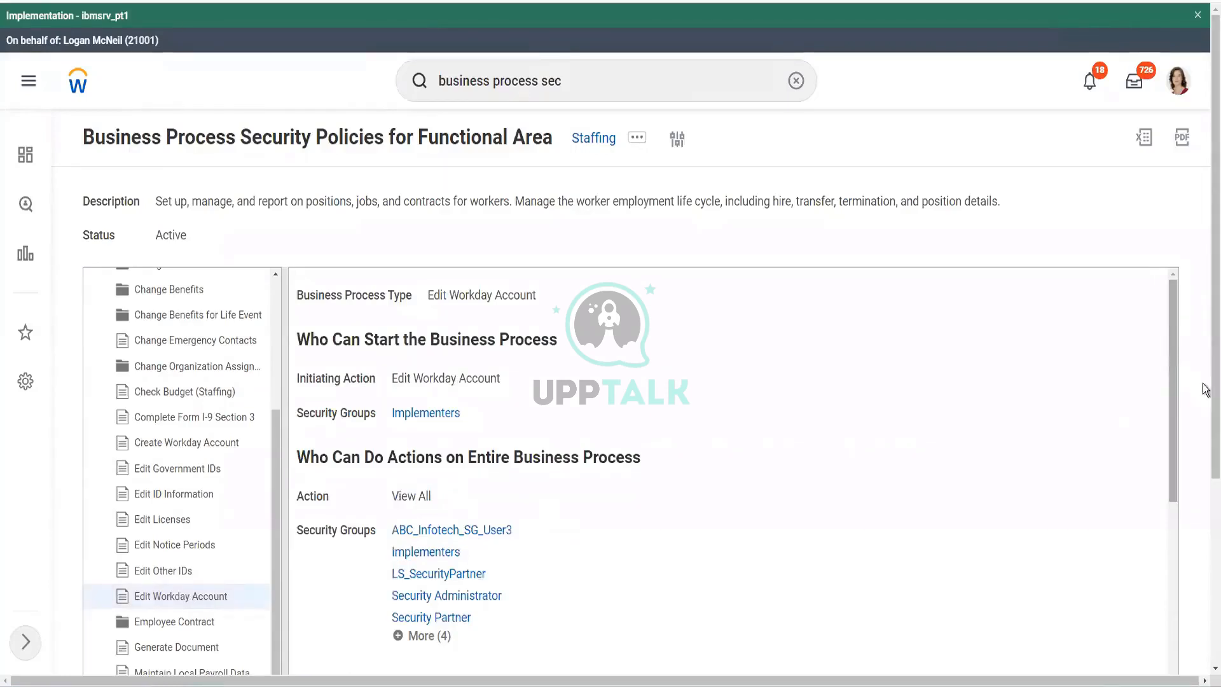
{"action": "scroll", "coordinate": [1205, 394], "scroll_direction": "down", "scroll_amount": 5}
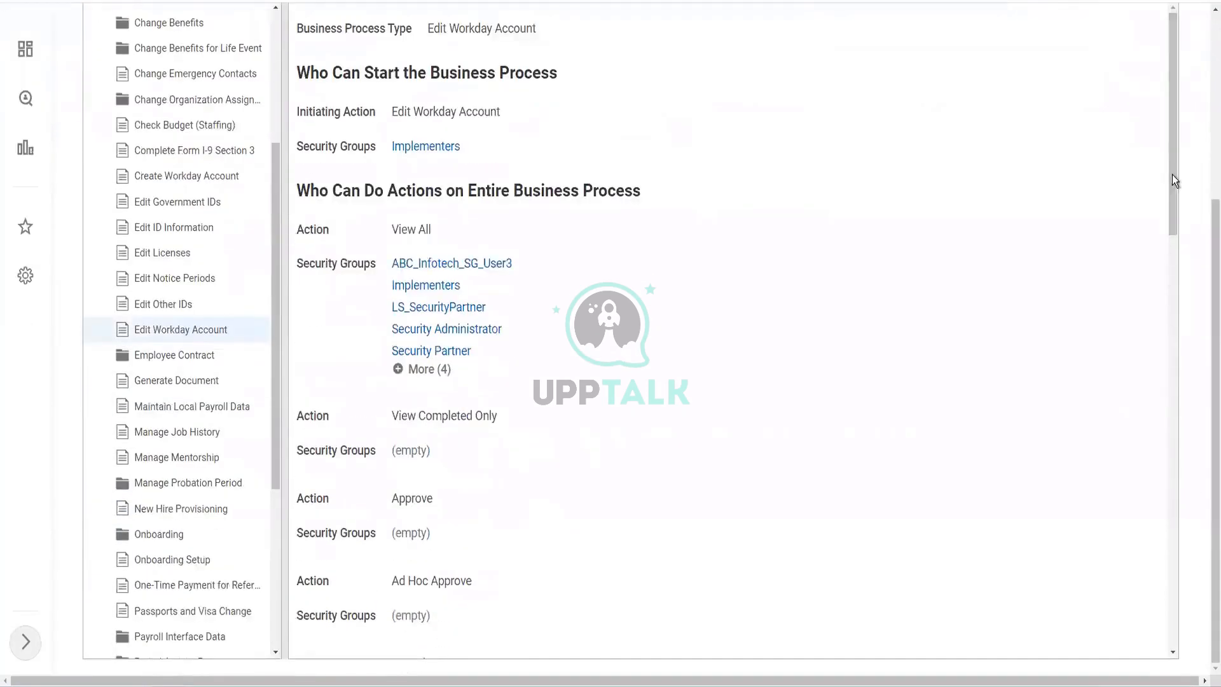
{"action": "scroll", "coordinate": [1166, 540], "scroll_direction": "down", "scroll_amount": 10}
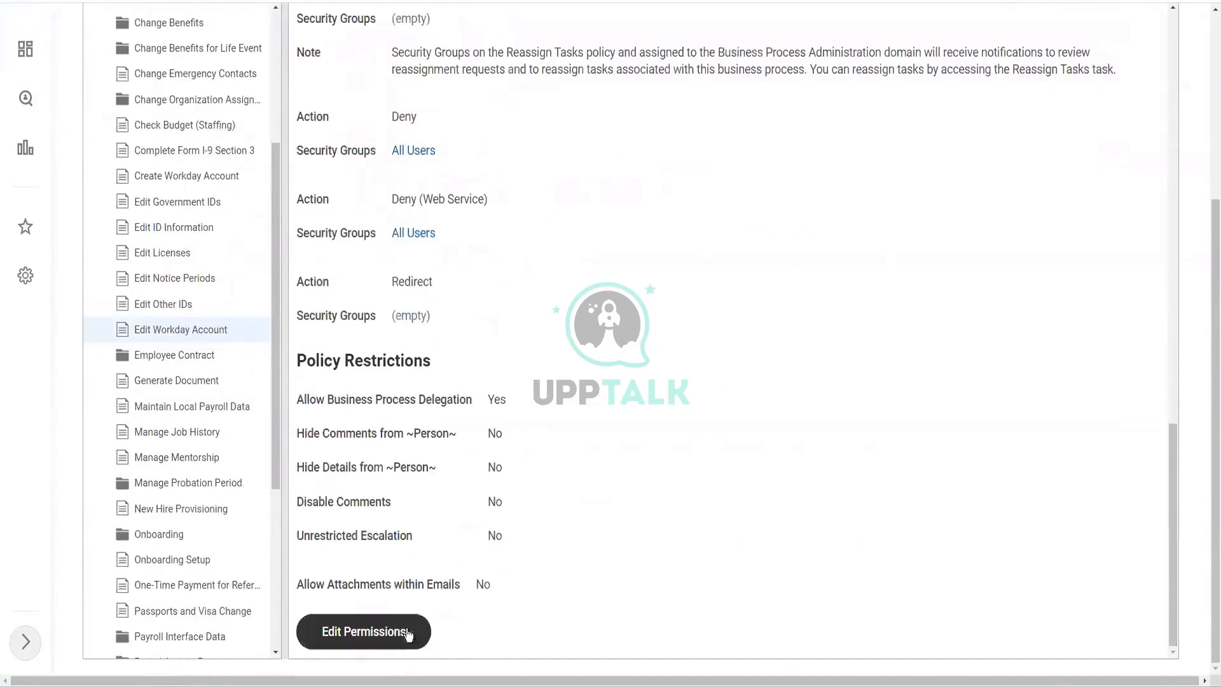
{"action": "left_click", "coordinate": [365, 632]}
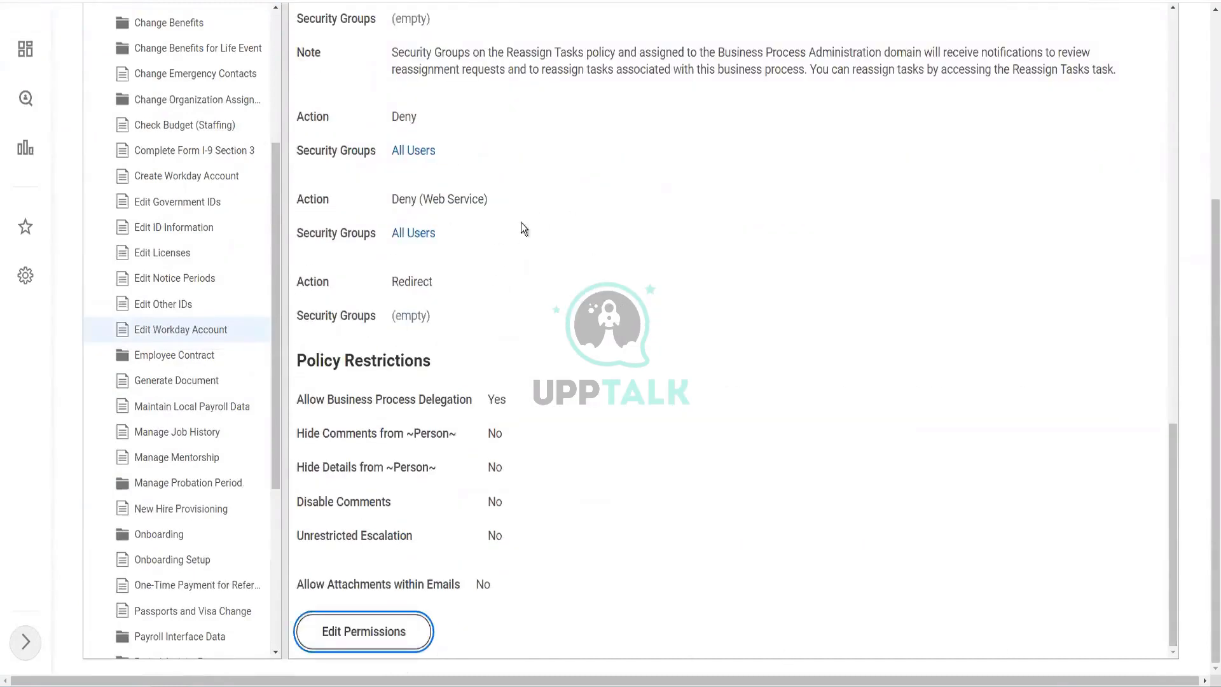
Add HR Partner - M to the security groups that can start Edit Workday Account and save the policy.
{"action": "left_click", "coordinate": [286, 380]}
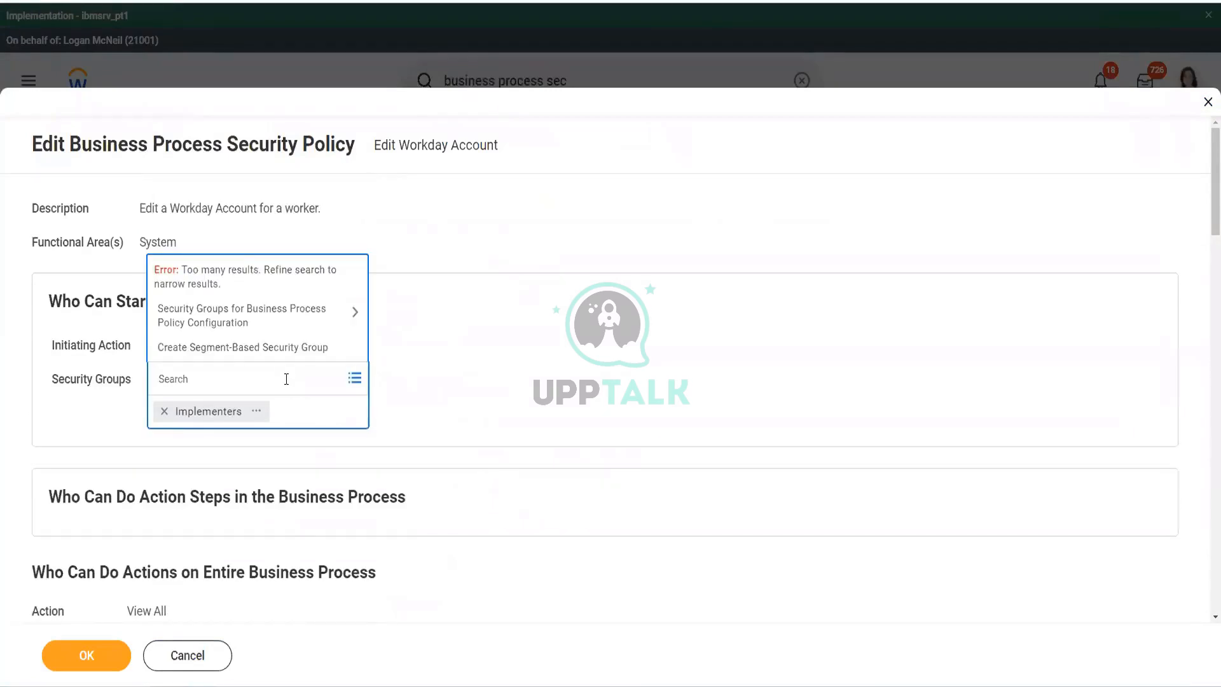
{"action": "type", "text": "HR Partner M"}
{"action": "key", "text": "Return"}
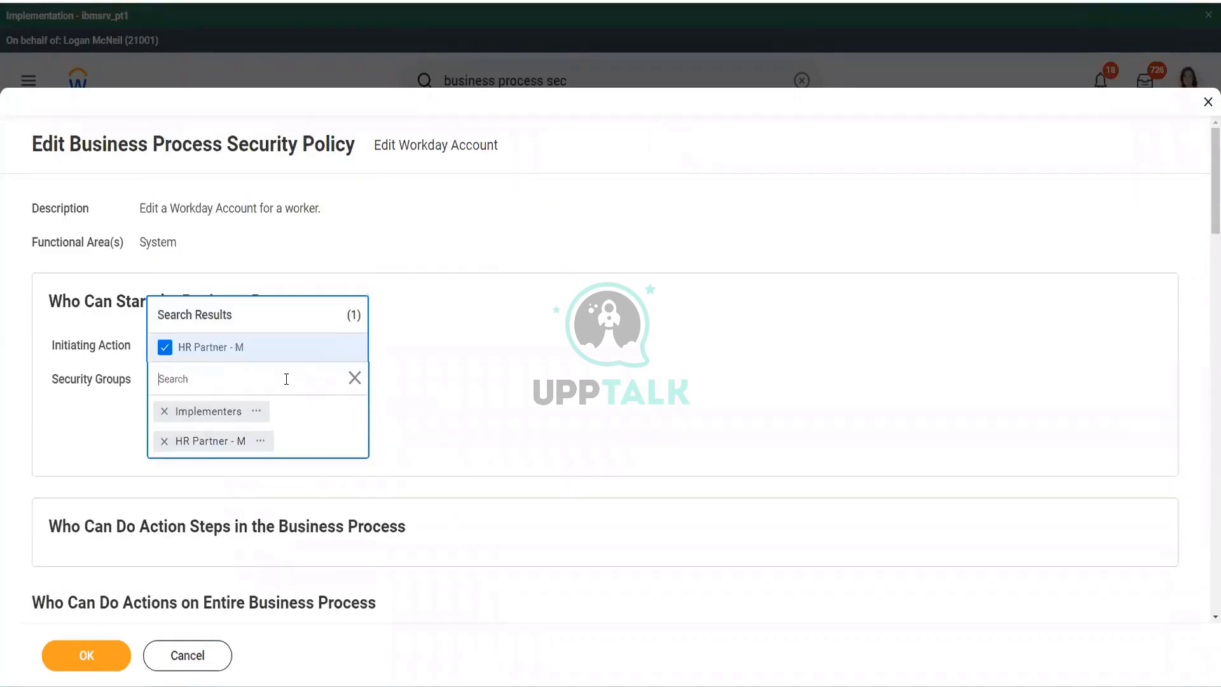
{"action": "left_click", "coordinate": [510, 334]}
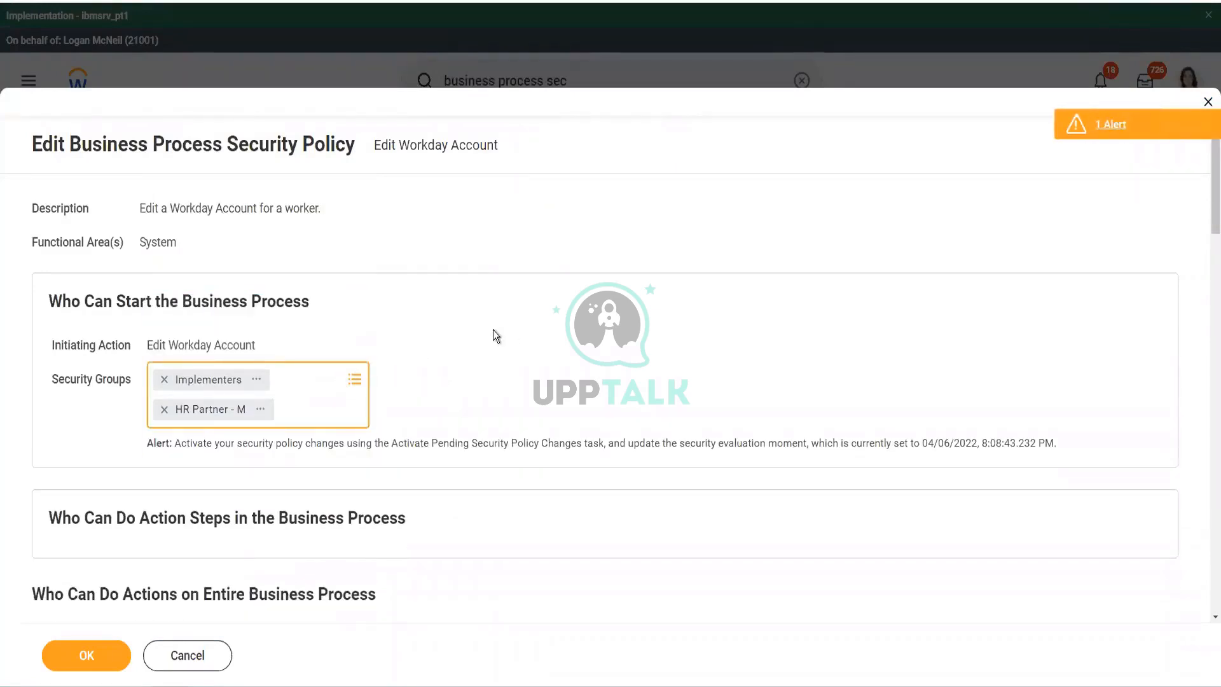
{"action": "scroll", "coordinate": [493, 329], "scroll_direction": "down", "scroll_amount": 3}
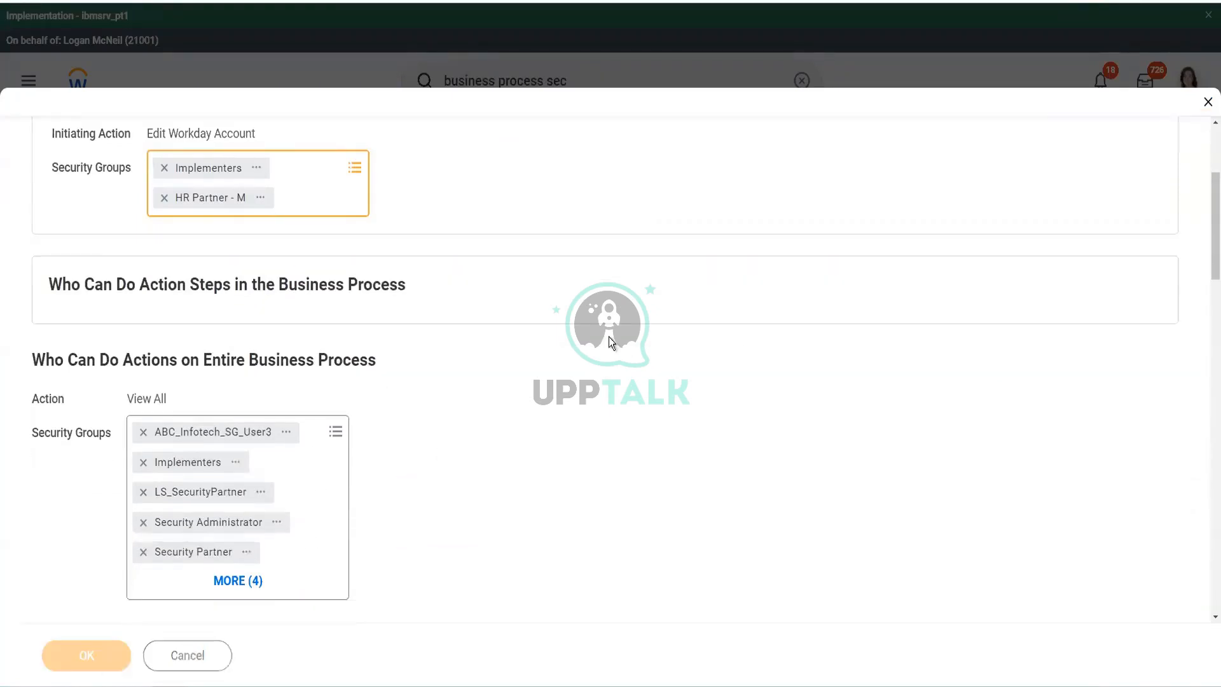
Search for "activate pending" and open the Activate Pending Security Policy Changes task.
{"action": "left_click", "coordinate": [591, 78]}
{"action": "type", "text": "act"}
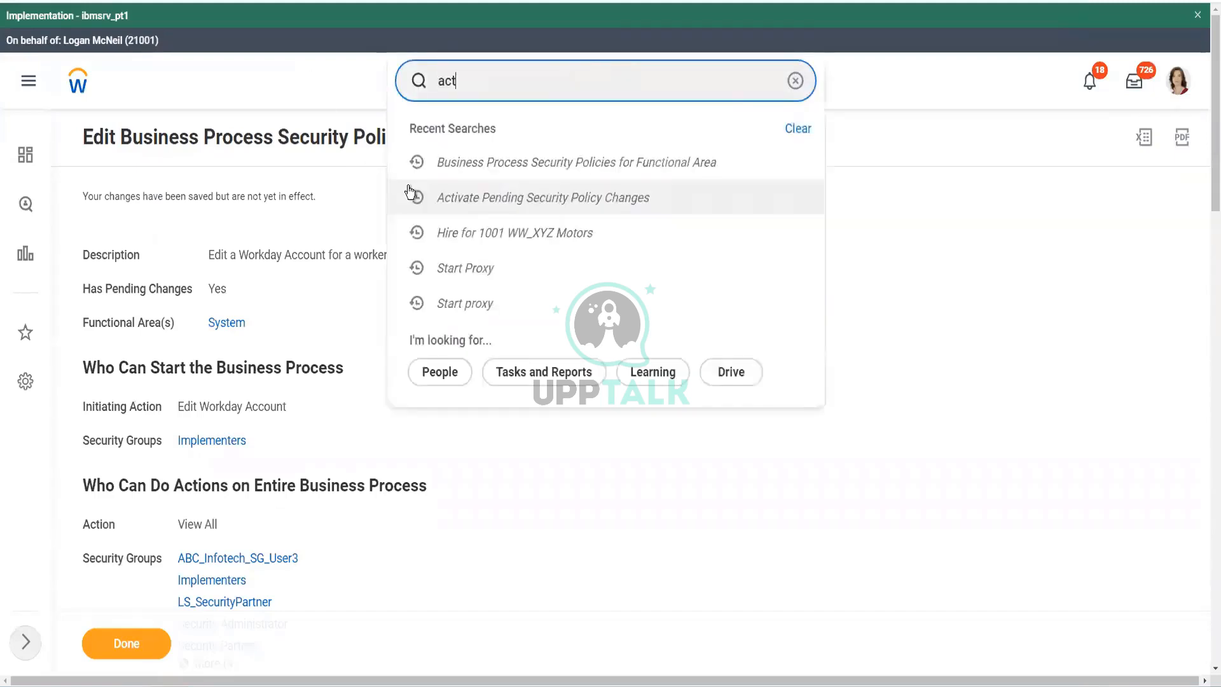
{"action": "type", "text": "ivate pending"}
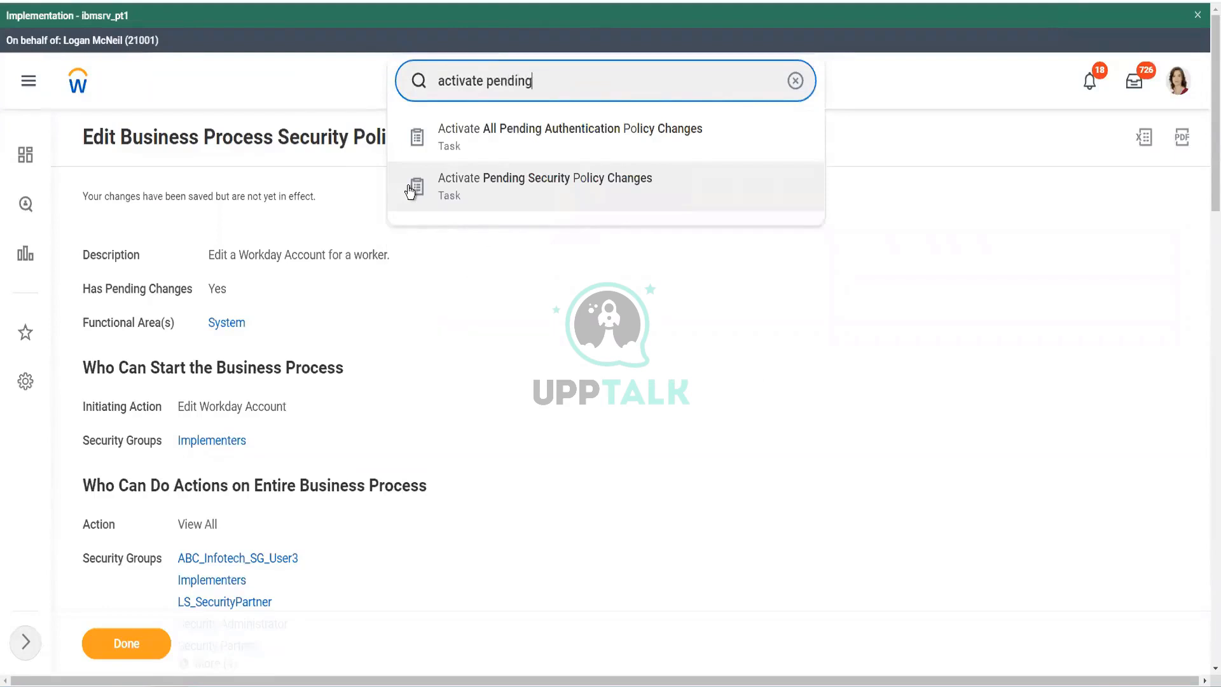
{"action": "left_click", "coordinate": [545, 139]}
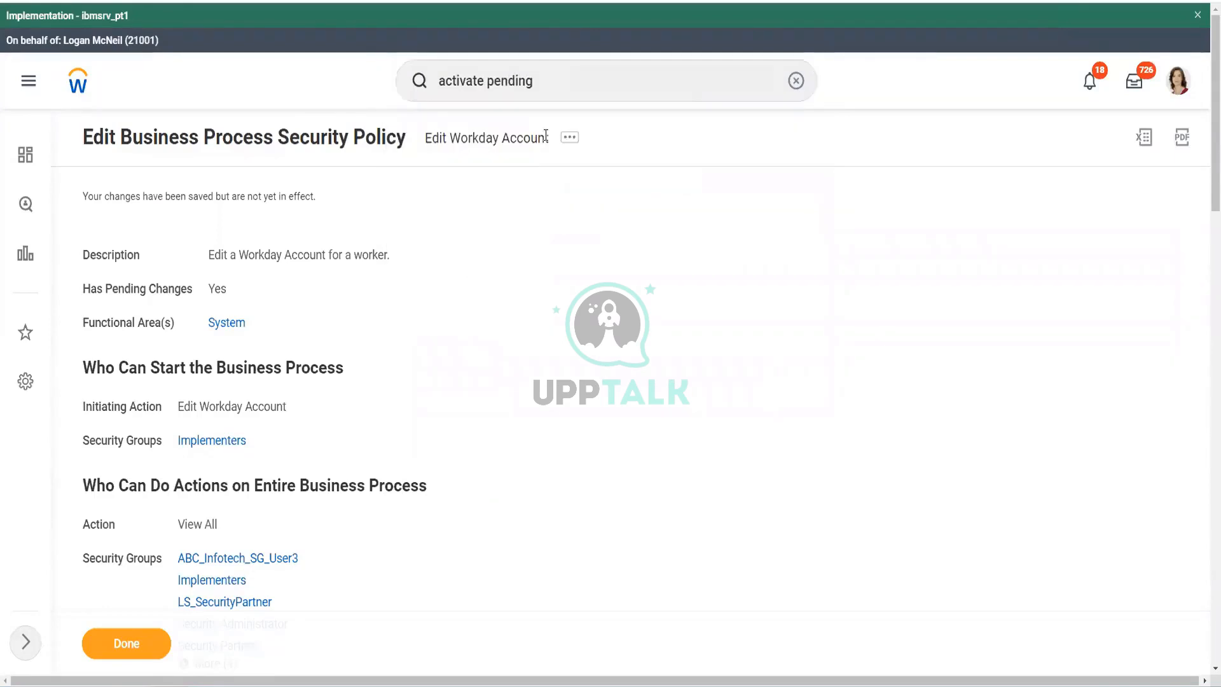
Submit the pending security policy changes with the comment "test 3" and confirm their activation.
{"action": "left_click", "coordinate": [379, 365]}
{"action": "type", "text": "test 3"}
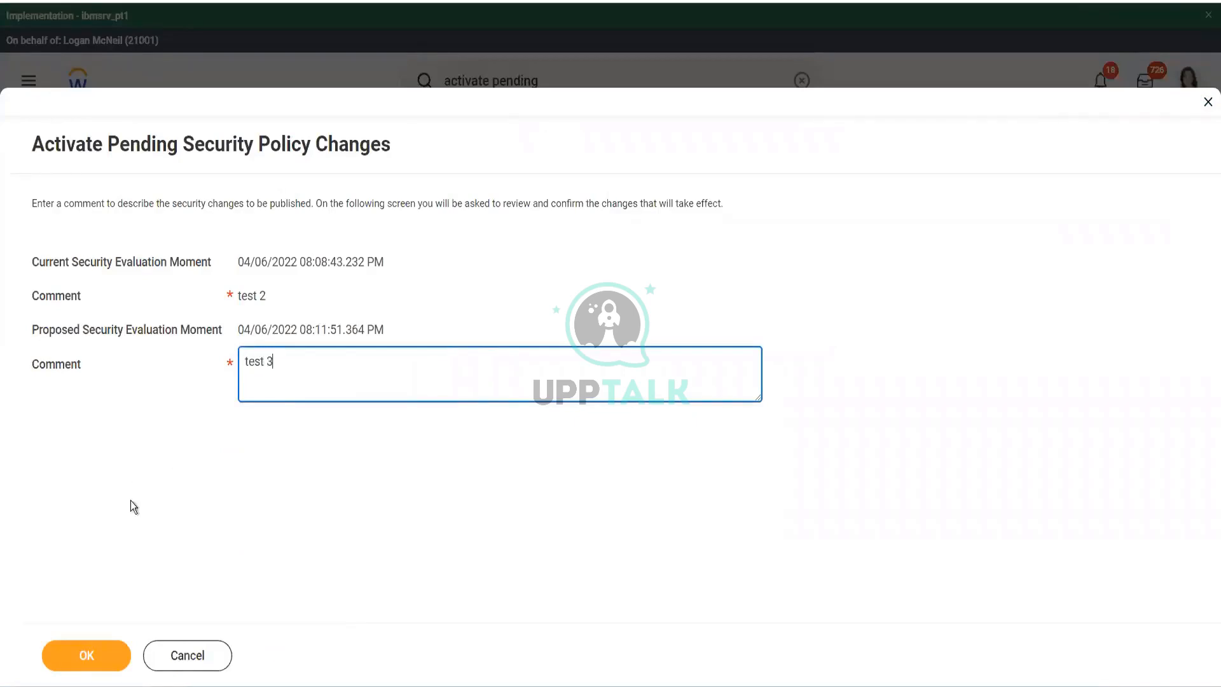
{"action": "left_click", "coordinate": [90, 661]}
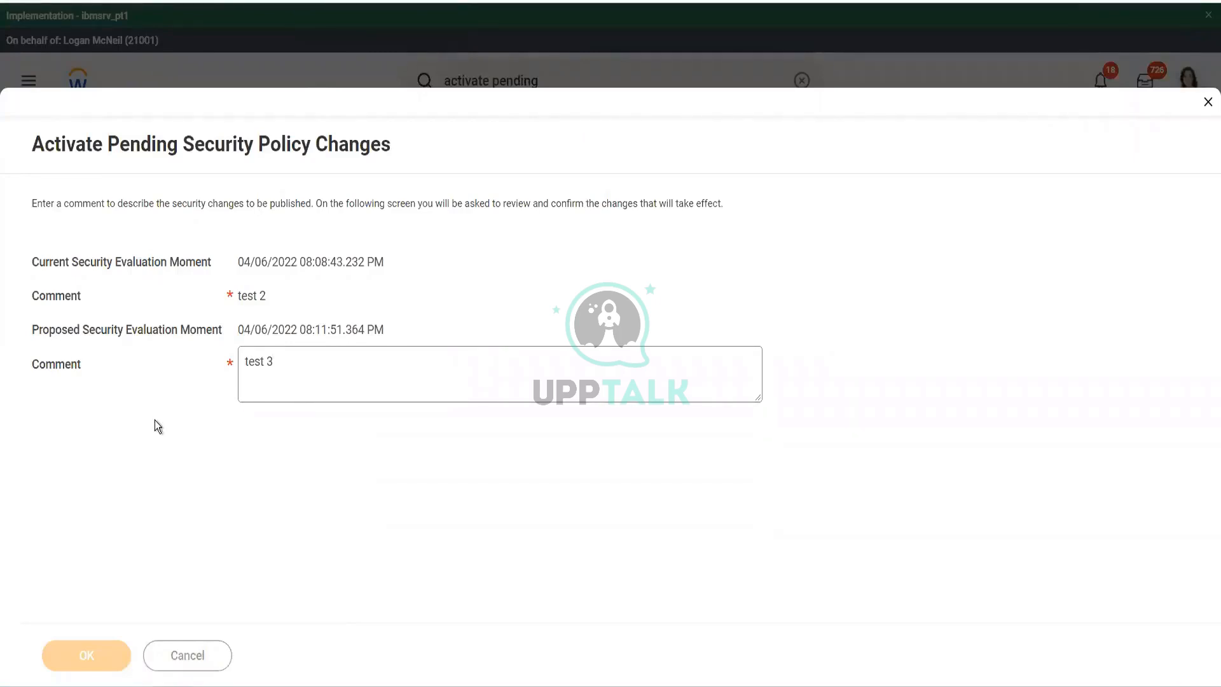
{"action": "left_click", "coordinate": [245, 364]}
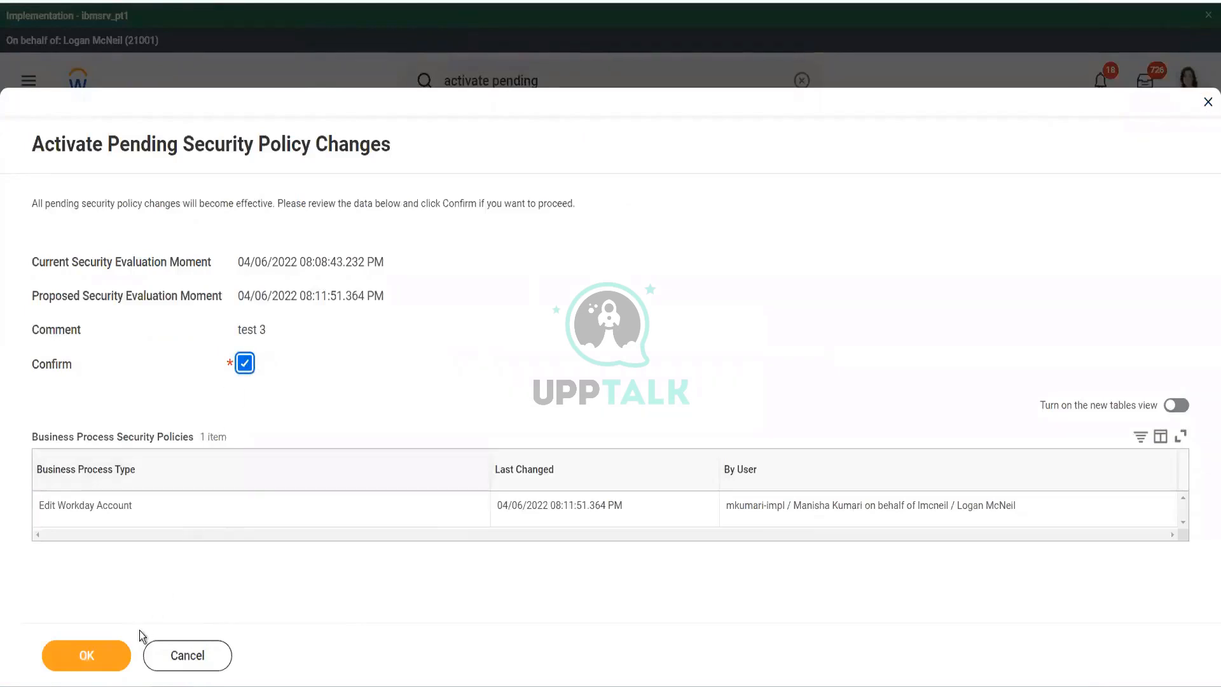
{"action": "left_click", "coordinate": [88, 655]}
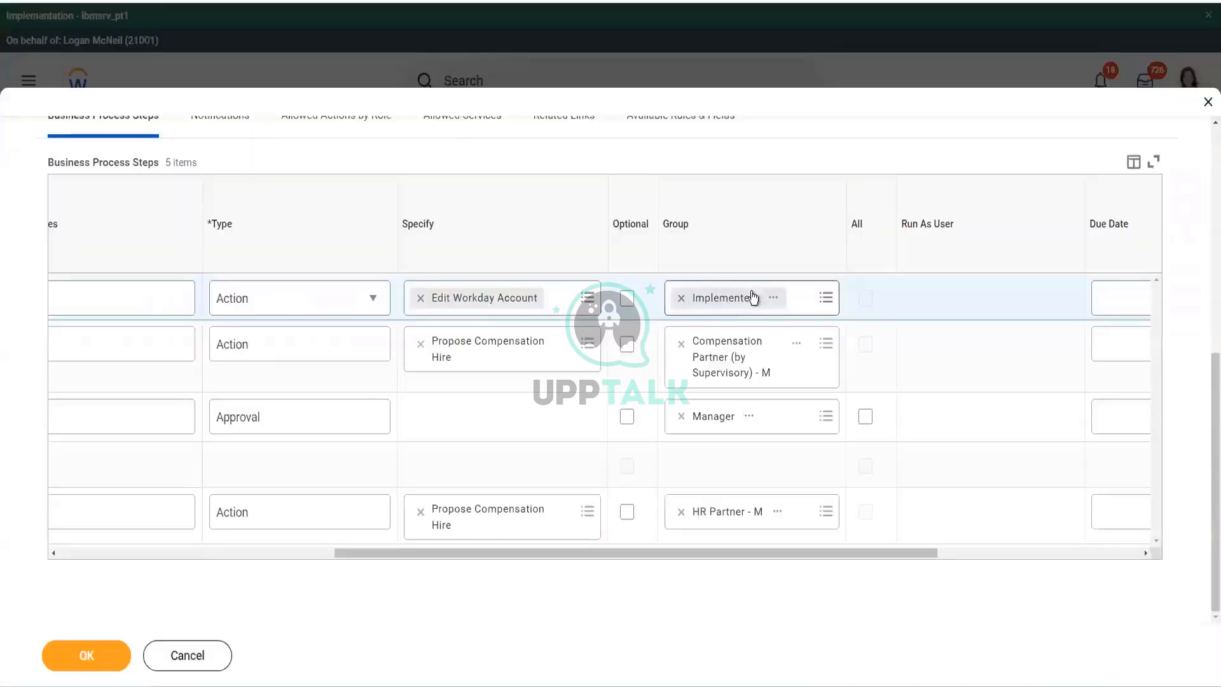
Replace the group Implementers with HR Partner - M on the Edit Workday Account action of the Hire process.
{"action": "left_click", "coordinate": [796, 300]}
{"action": "left_click", "coordinate": [733, 372]}
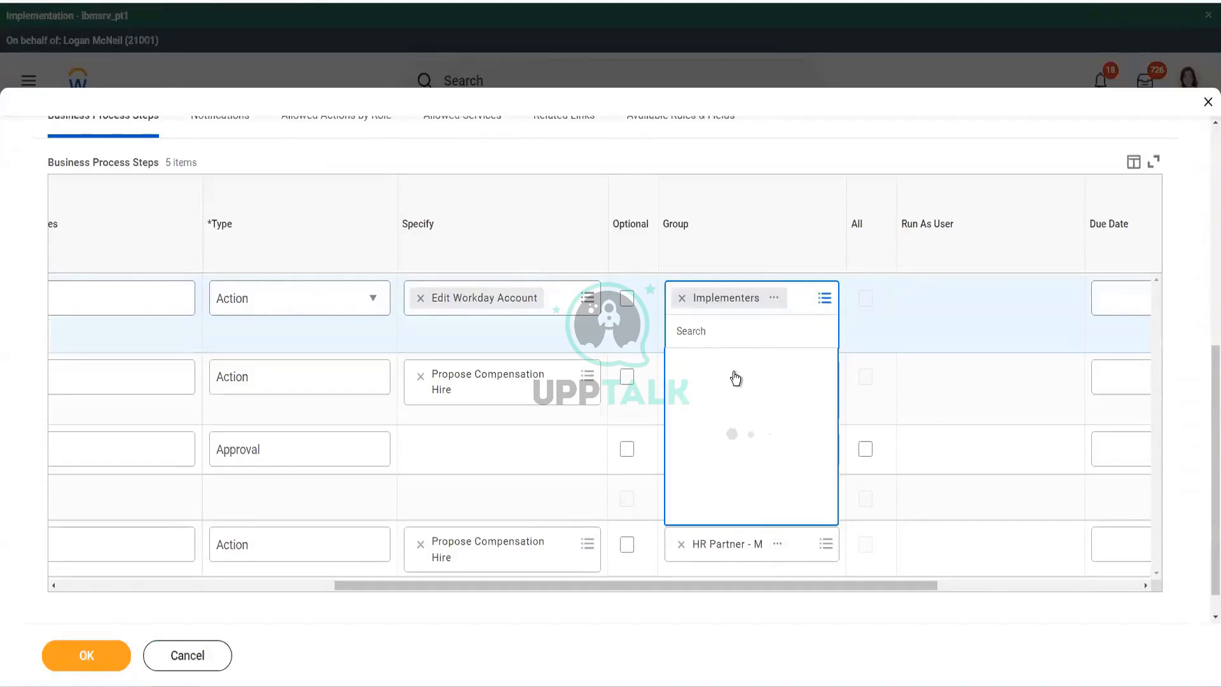
{"action": "left_click", "coordinate": [681, 442]}
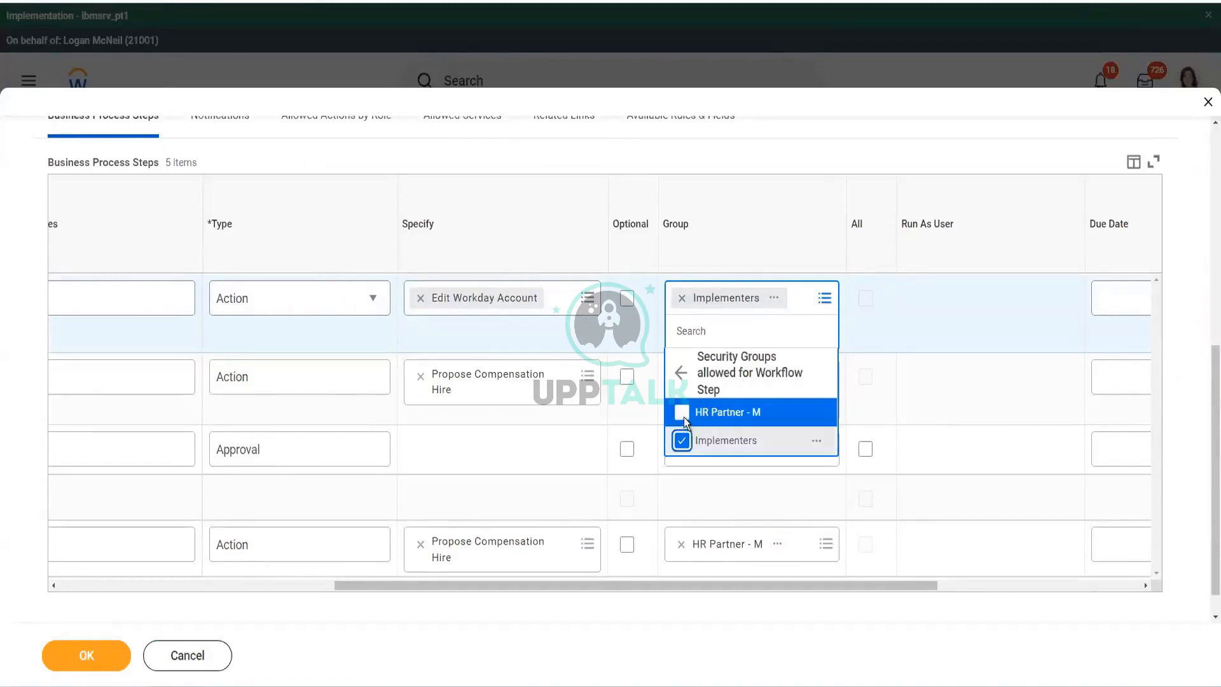
{"action": "left_click", "coordinate": [685, 385]}
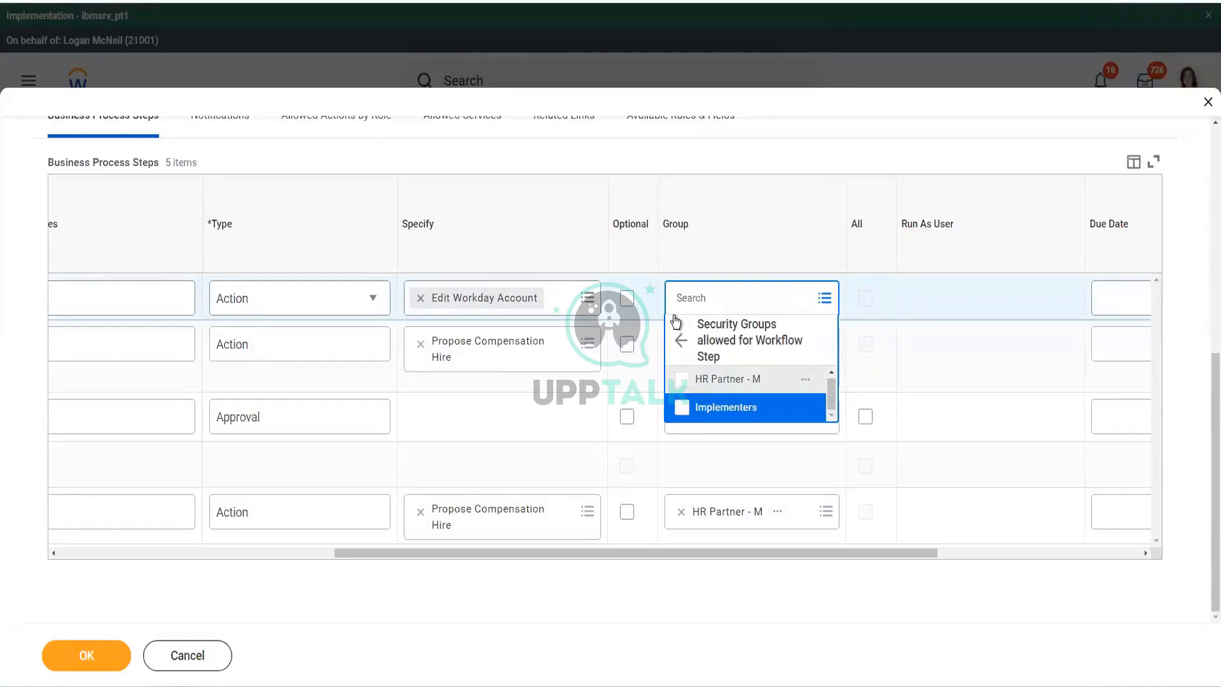
{"action": "left_click", "coordinate": [699, 152]}
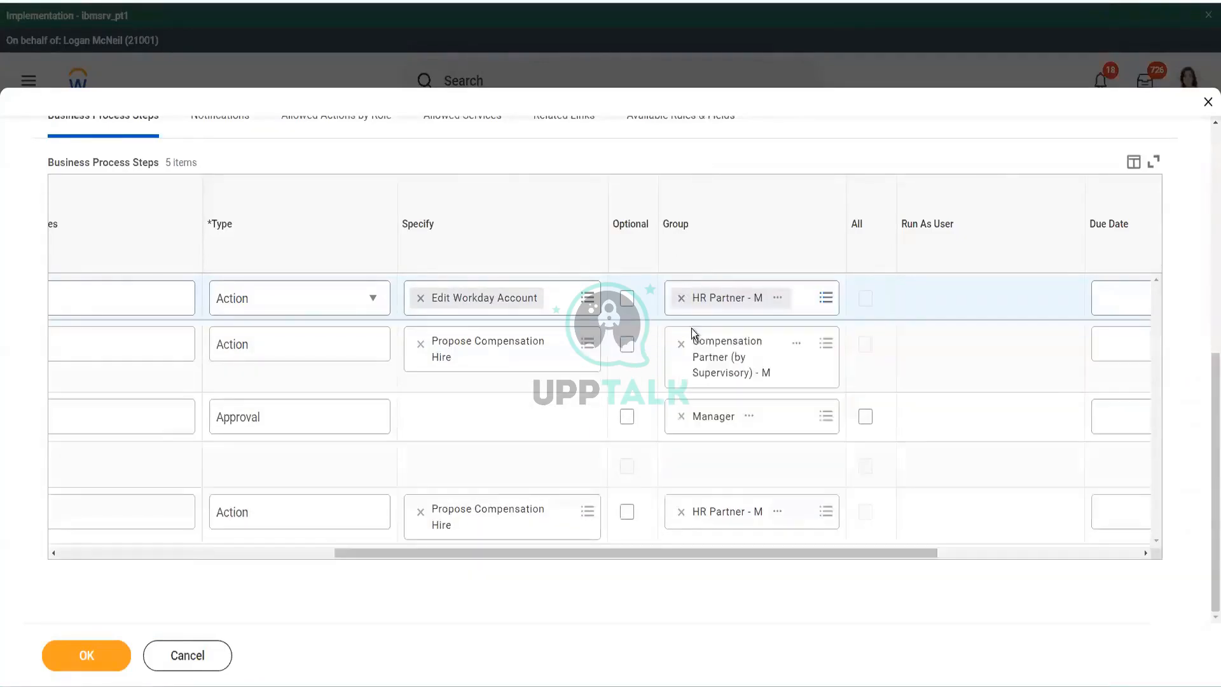
Set the due date of the Edit Workday Account action to 2 Days.
{"action": "left_click_drag", "start_coordinate": [826, 552], "coordinate": [887, 553]}
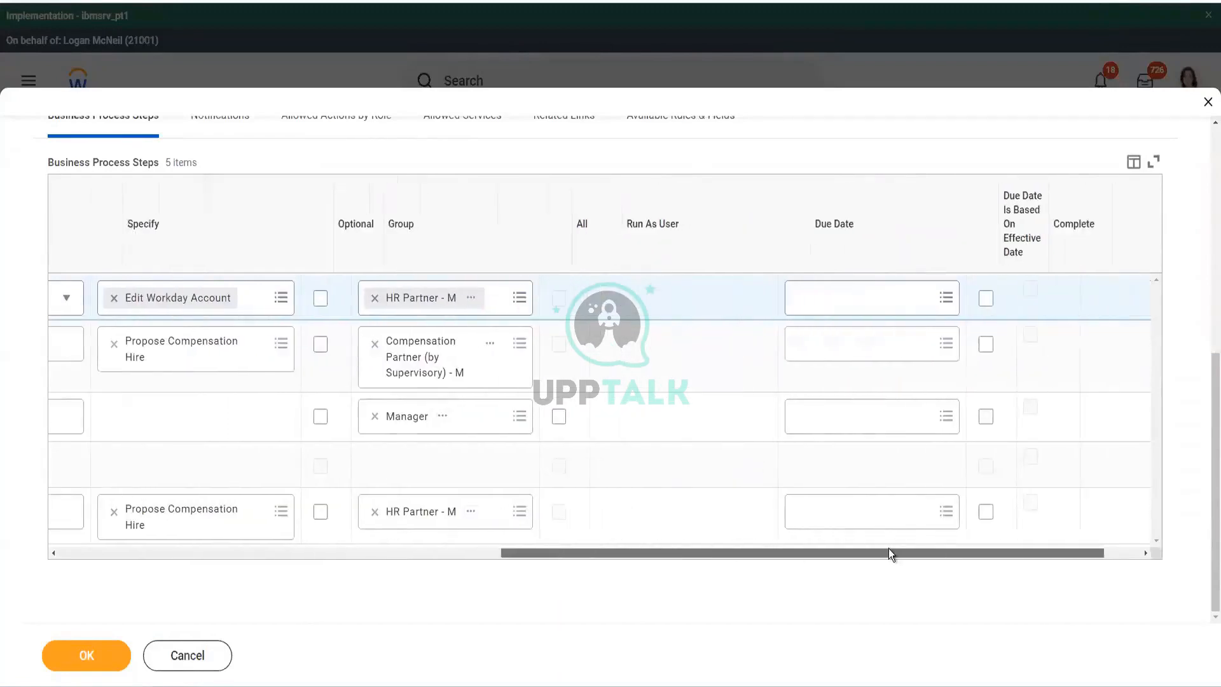
{"action": "left_click", "coordinate": [868, 299]}
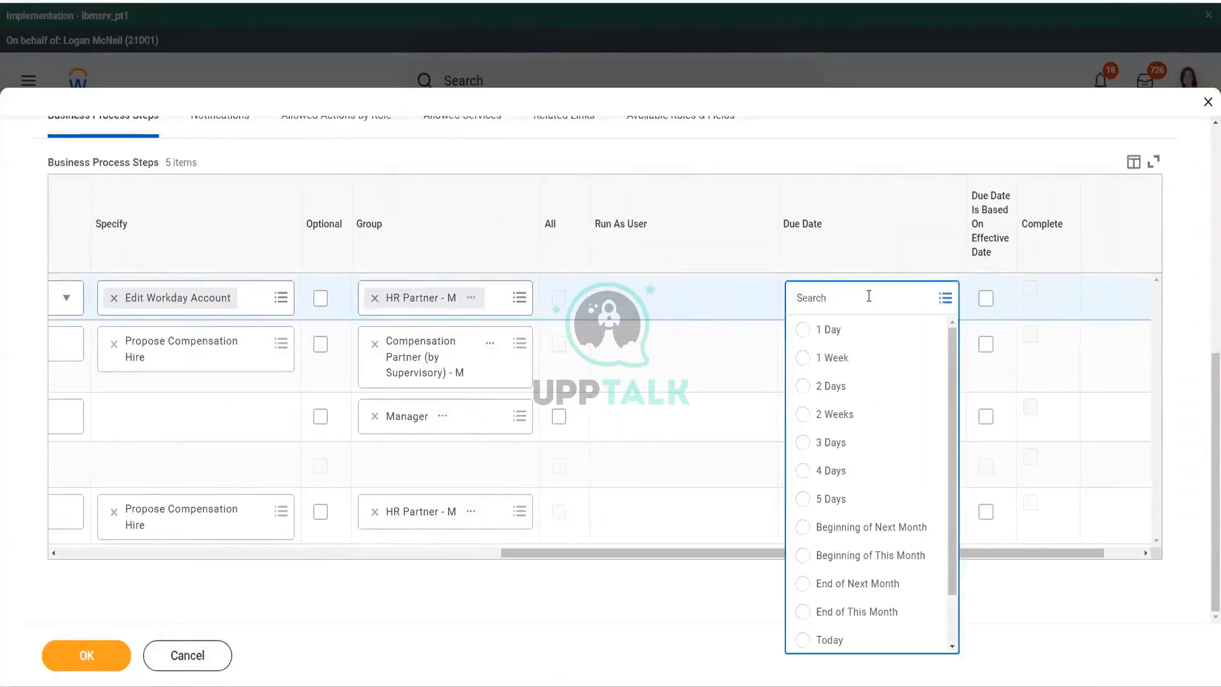
{"action": "left_click", "coordinate": [831, 386]}
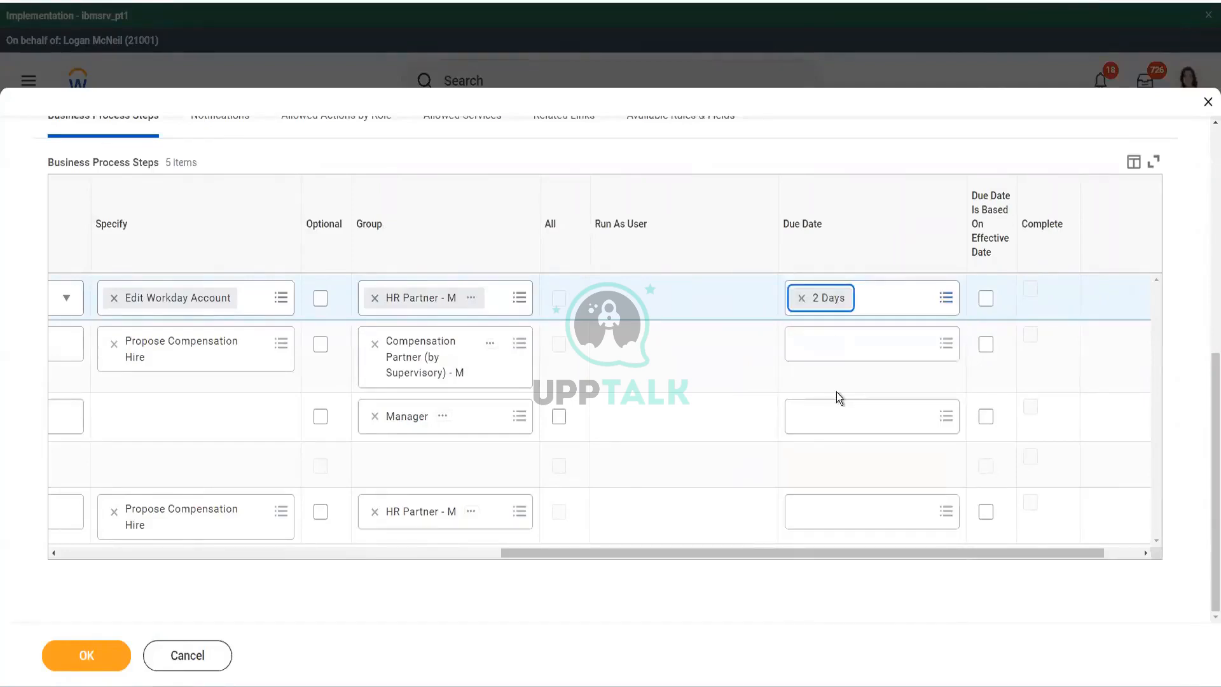
Set the due date of both Propose Compensation Hire actions to 2 Days and of the Manager approval to 1 Day.
{"action": "left_click", "coordinate": [839, 344]}
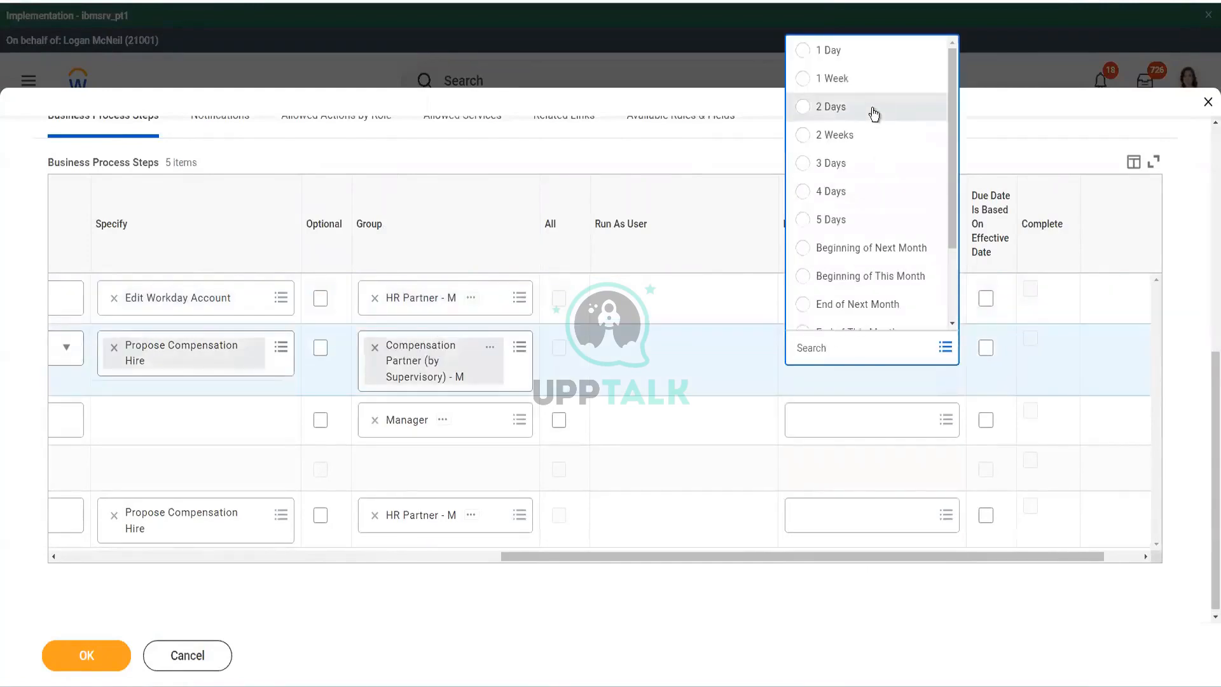
{"action": "left_click", "coordinate": [831, 107]}
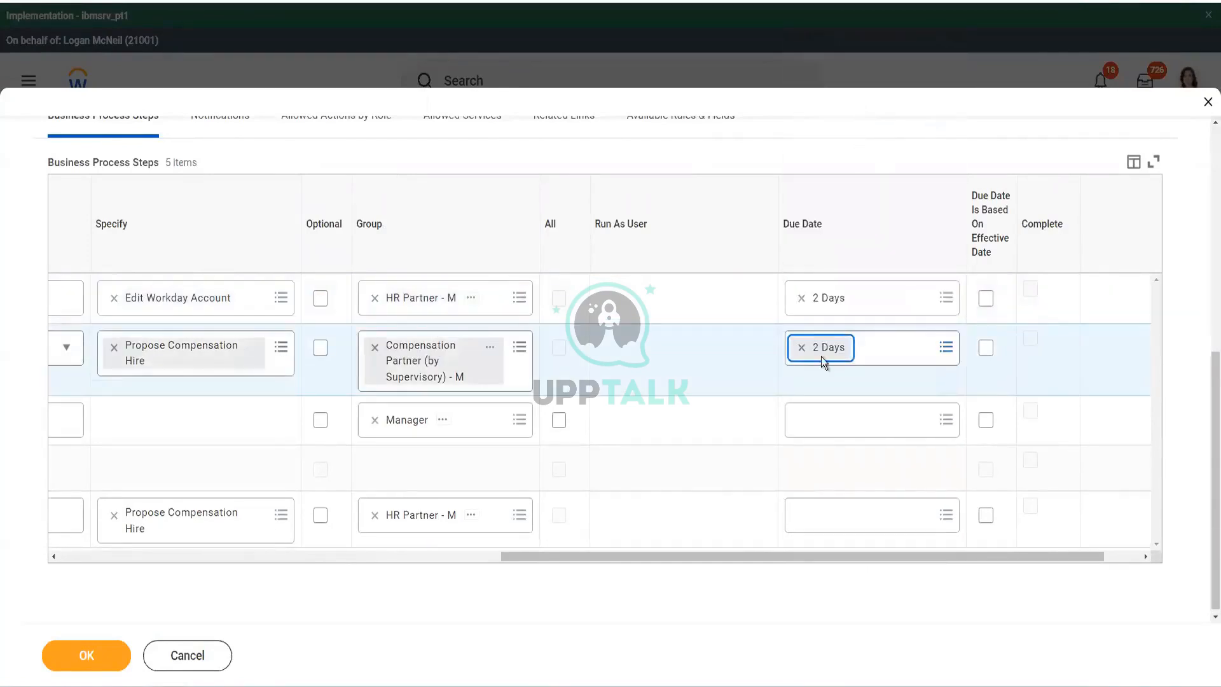
{"action": "left_click", "coordinate": [826, 421]}
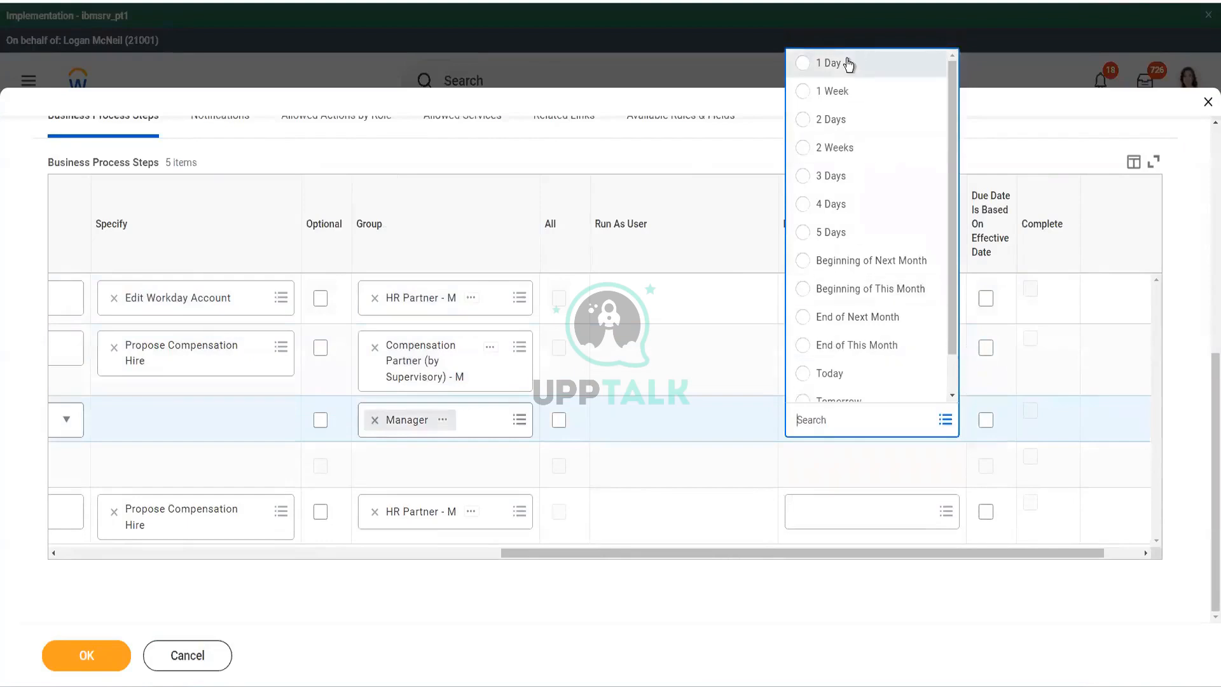
{"action": "left_click", "coordinate": [849, 63]}
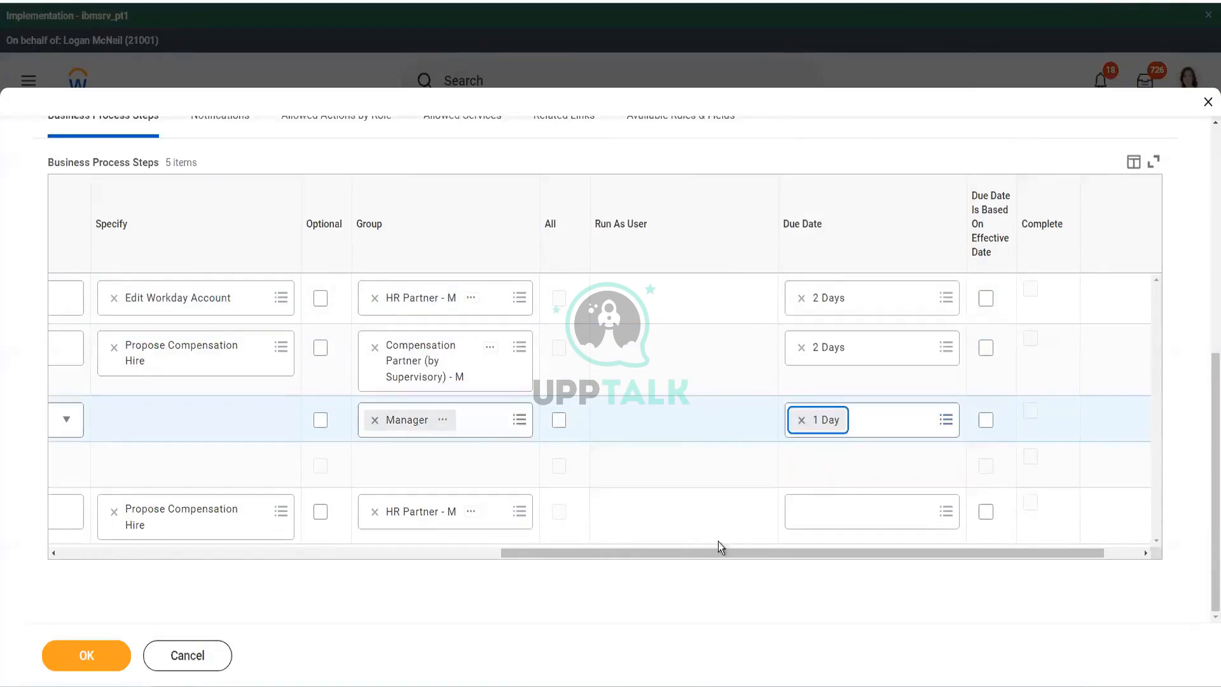
{"action": "left_click", "coordinate": [846, 513]}
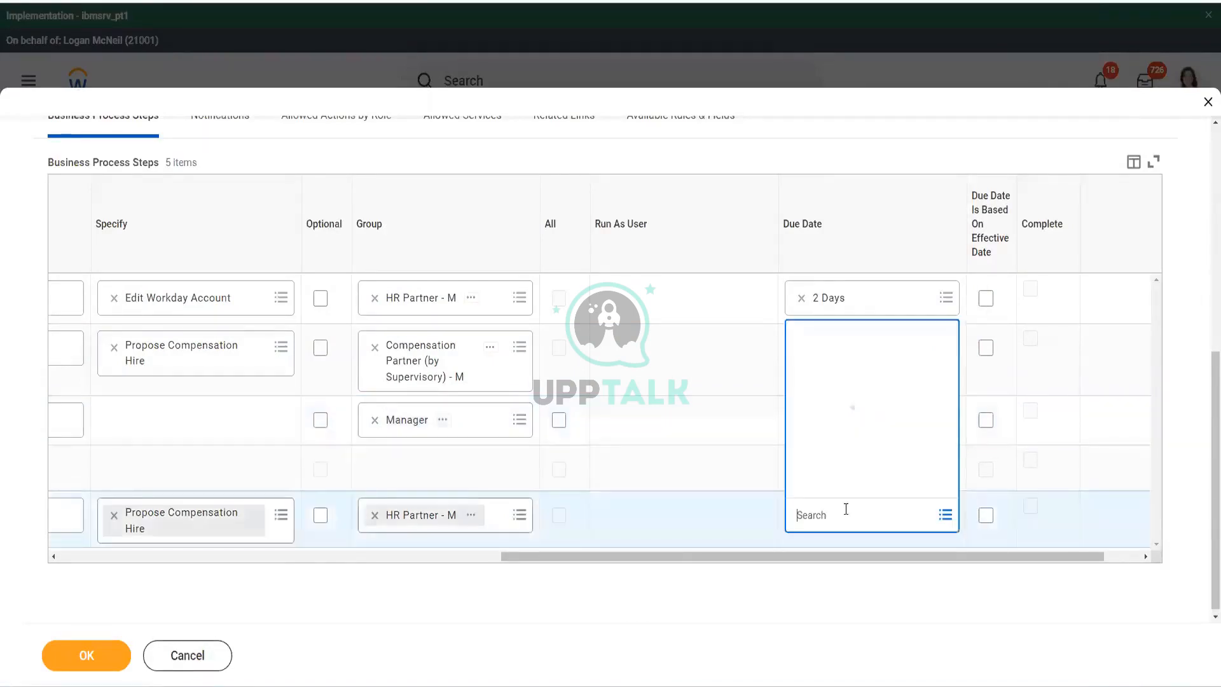
{"action": "left_click", "coordinate": [831, 216]}
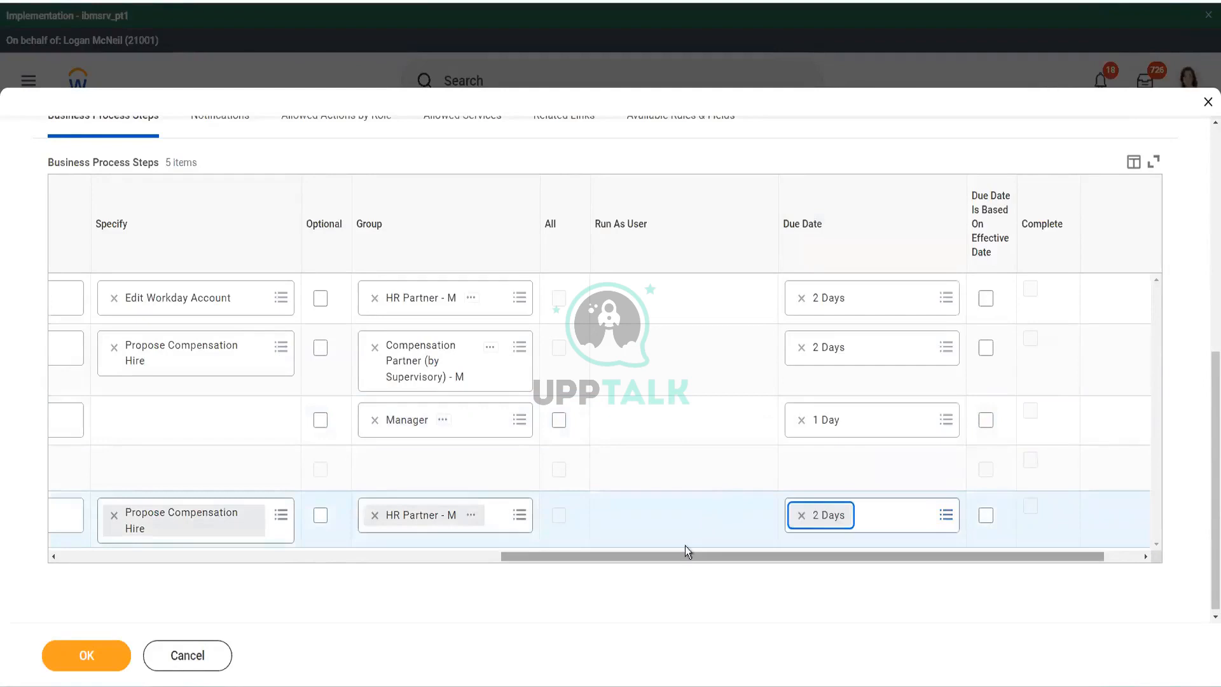
Add a new step with order d and type Service to the Hire business process.
{"action": "left_click_drag", "start_coordinate": [678, 554], "coordinate": [166, 579]}
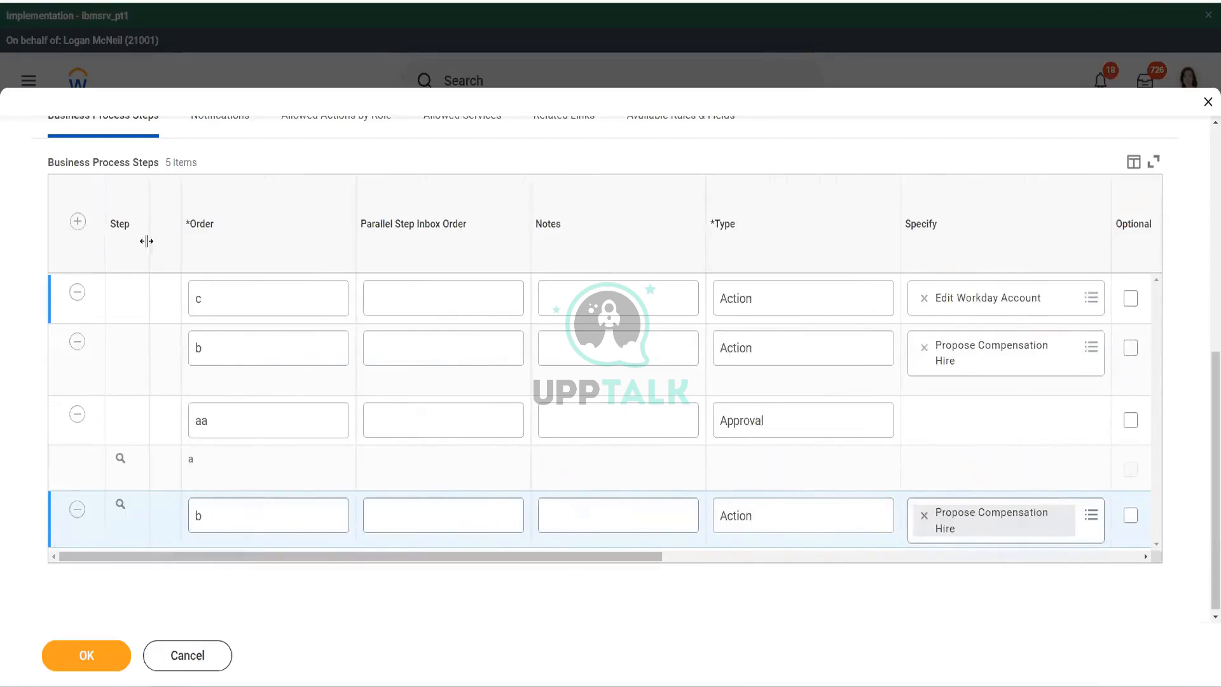
{"action": "left_click", "coordinate": [78, 222]}
{"action": "left_click", "coordinate": [232, 297]}
{"action": "type", "text": "d"}
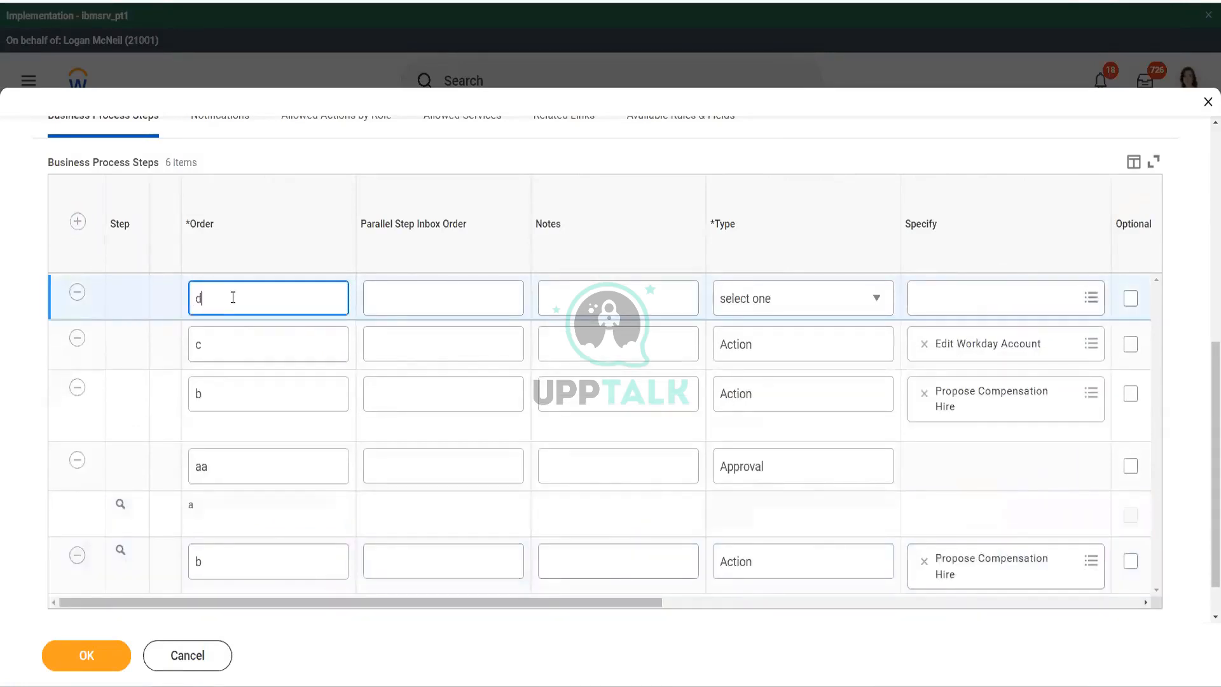
{"action": "left_click", "coordinate": [761, 299]}
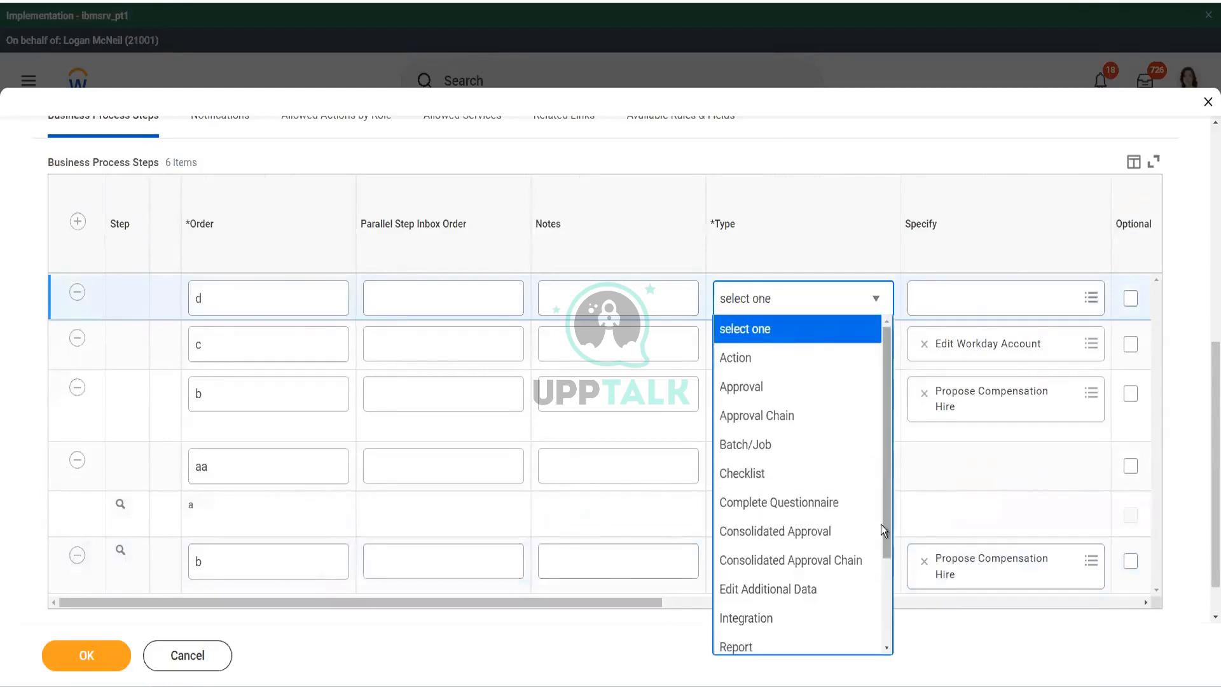
{"action": "left_click_drag", "start_coordinate": [880, 524], "coordinate": [870, 608]}
{"action": "left_click", "coordinate": [774, 620]}
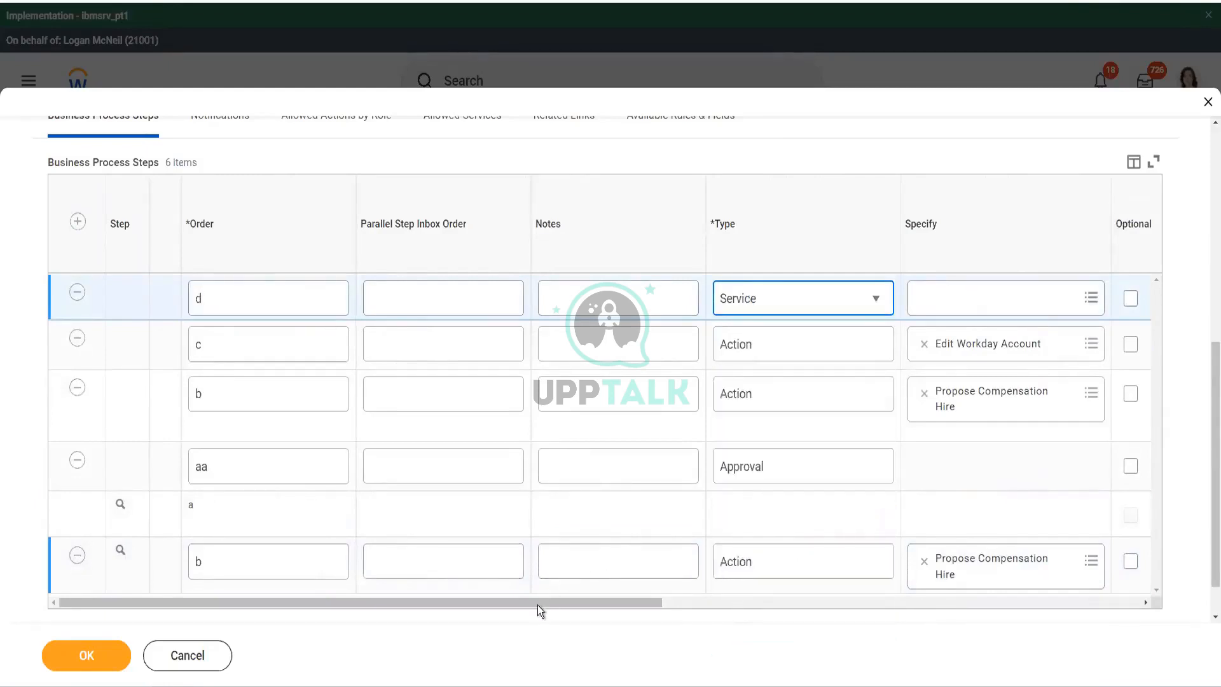
Specify Create Workday Account as the service for step d.
{"action": "left_click_drag", "start_coordinate": [532, 601], "coordinate": [707, 604]}
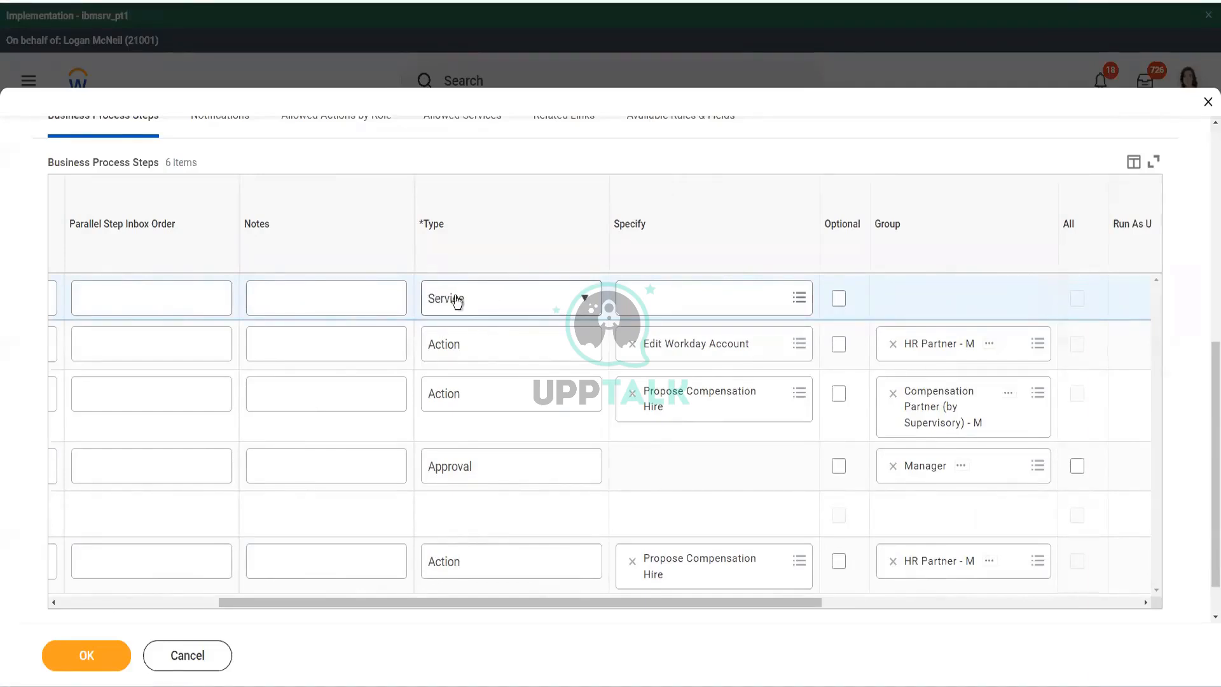
{"action": "left_click", "coordinate": [655, 303]}
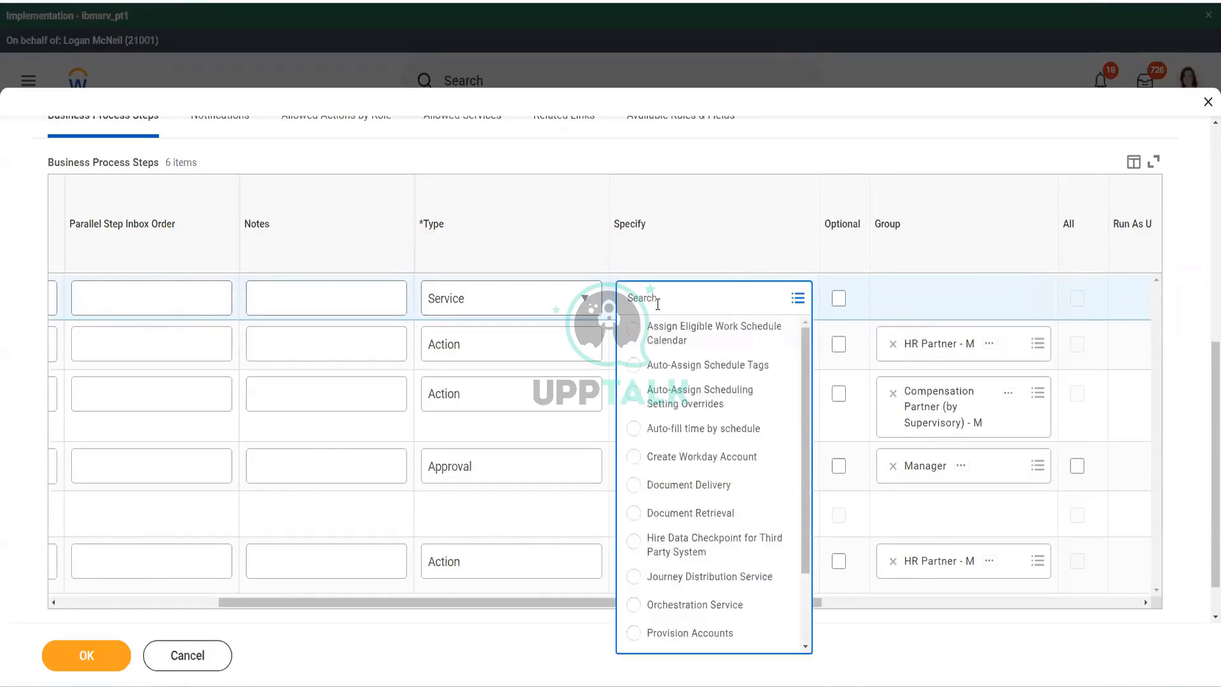
{"action": "left_click_drag", "start_coordinate": [803, 458], "coordinate": [804, 494]}
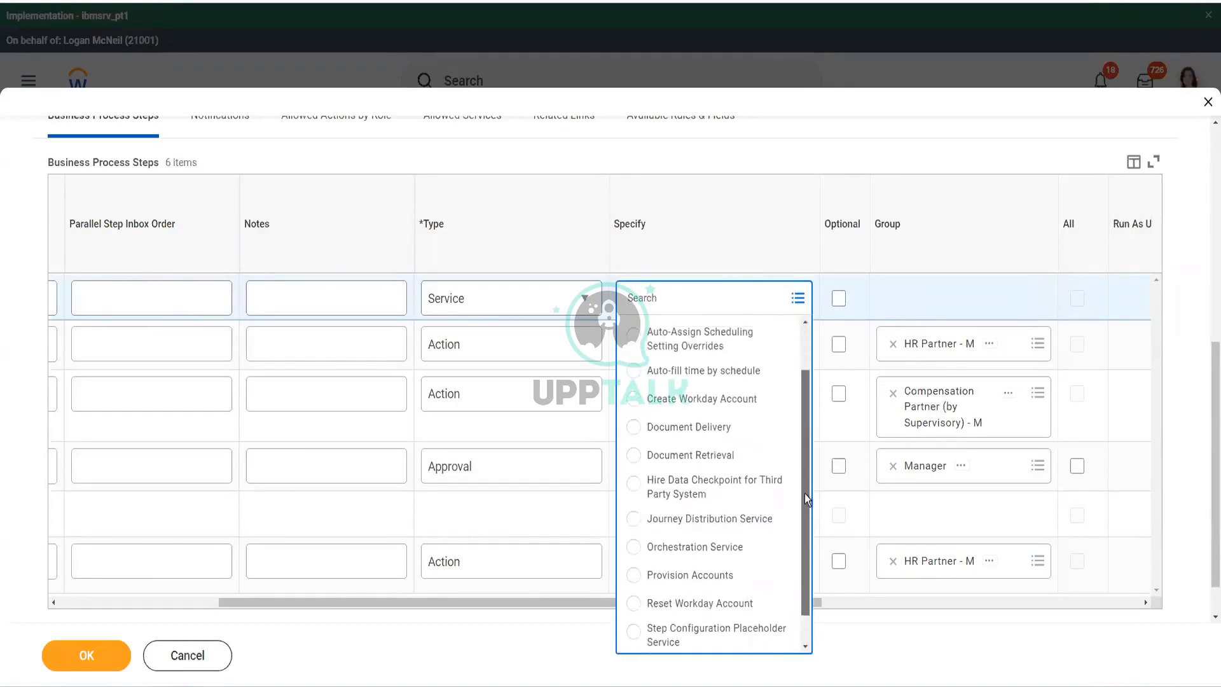
{"action": "left_click", "coordinate": [665, 414]}
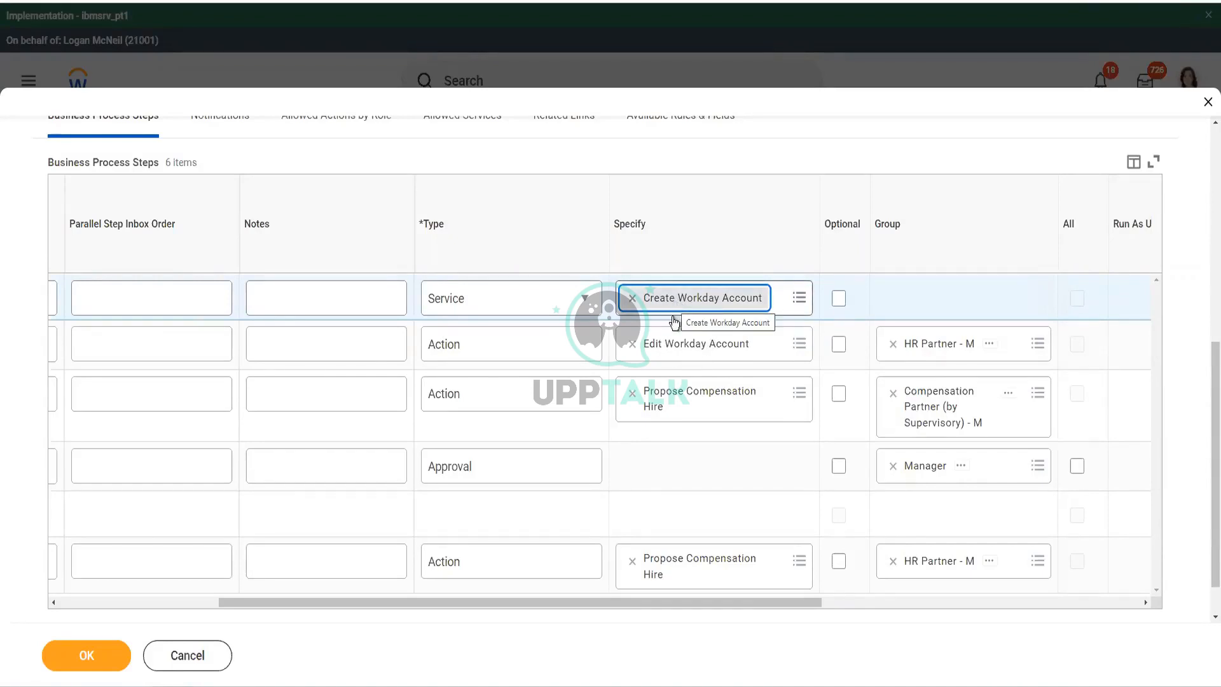
Add another business process step with order e and type Action.
{"action": "left_click_drag", "start_coordinate": [529, 603], "coordinate": [363, 601]}
{"action": "left_click", "coordinate": [77, 221]}
{"action": "left_click", "coordinate": [235, 295]}
{"action": "type", "text": "c"}
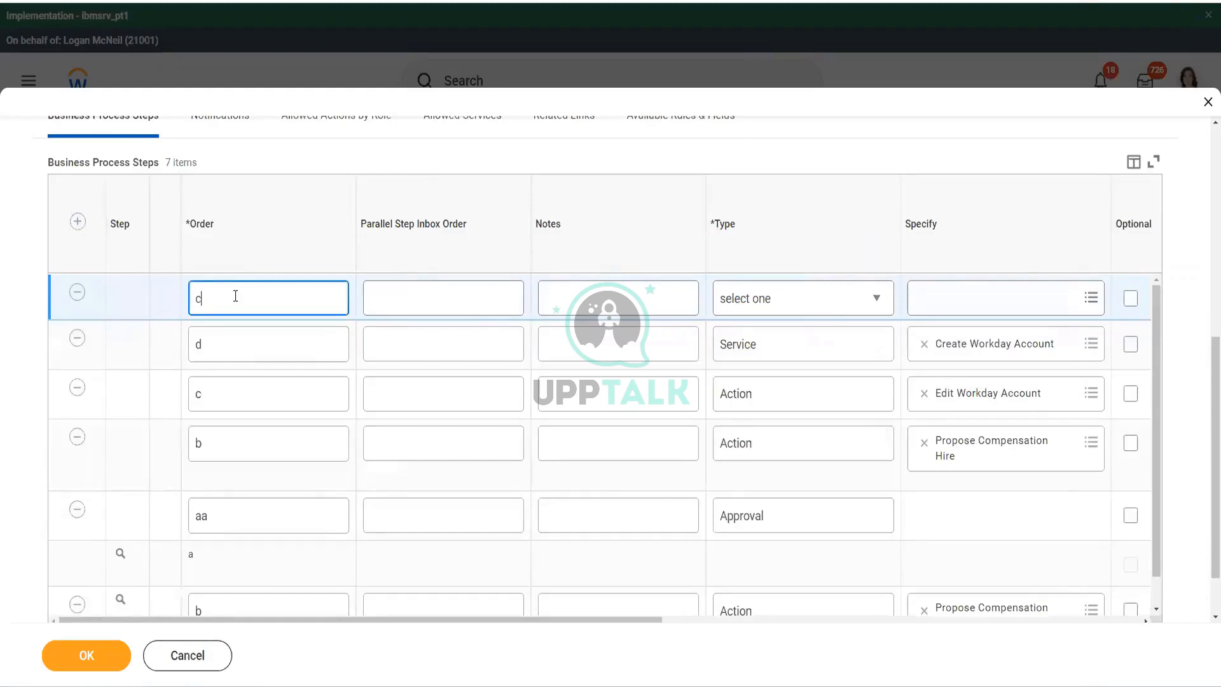
{"action": "key", "text": "BackSpace"}
{"action": "type", "text": "e"}
{"action": "left_click_drag", "start_coordinate": [254, 620], "coordinate": [318, 616]}
{"action": "left_click", "coordinate": [676, 299]}
{"action": "left_click", "coordinate": [676, 299]}
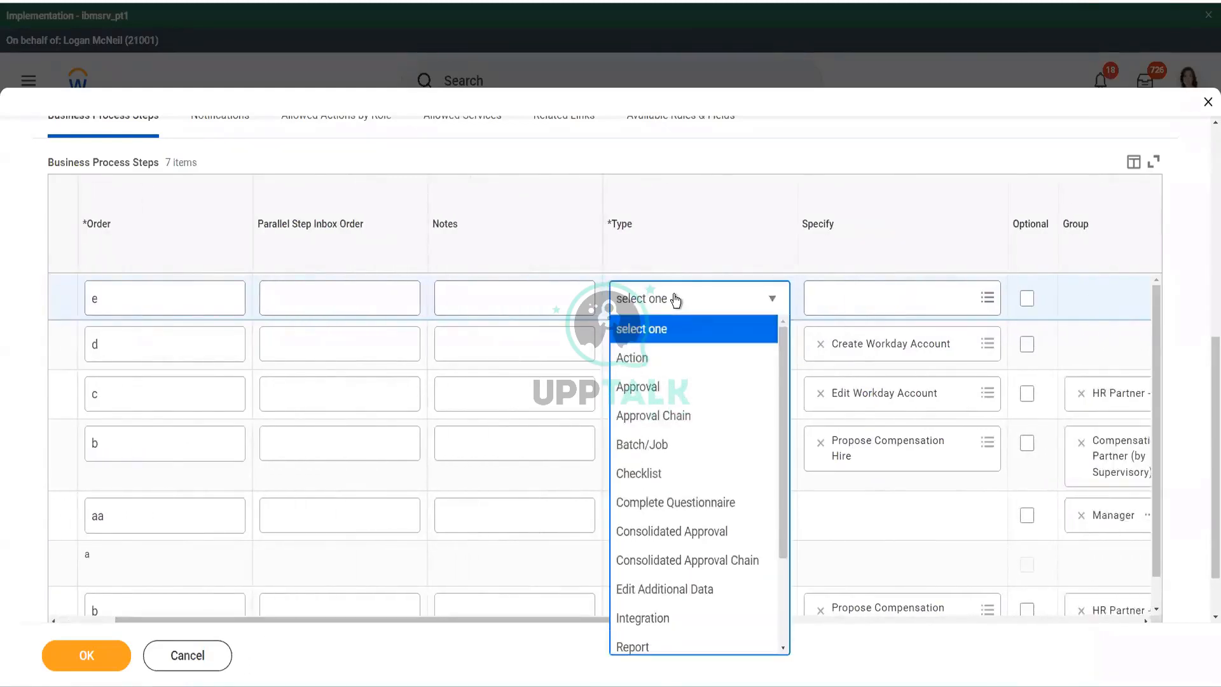
{"action": "left_click", "coordinate": [654, 358]}
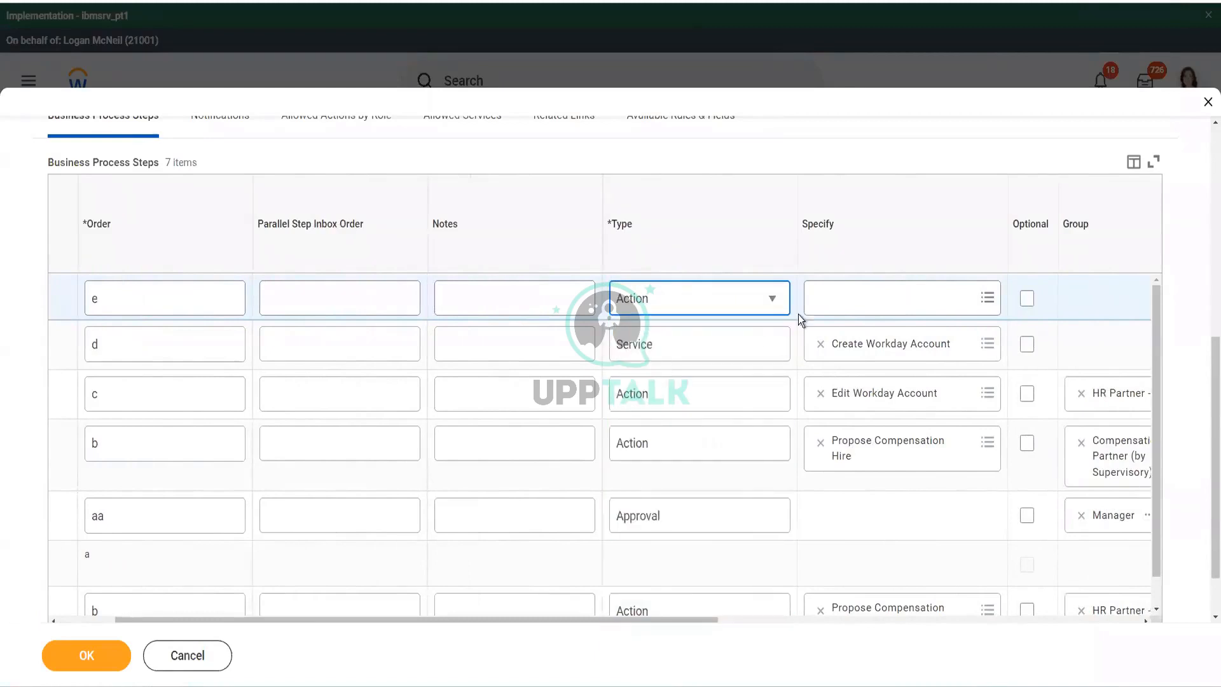
Specify Onboarding as the action for step e and submit the edited business process steps.
{"action": "left_click", "coordinate": [880, 302]}
{"action": "left_click_drag", "start_coordinate": [994, 362], "coordinate": [987, 577]}
{"action": "left_click", "coordinate": [875, 352]}
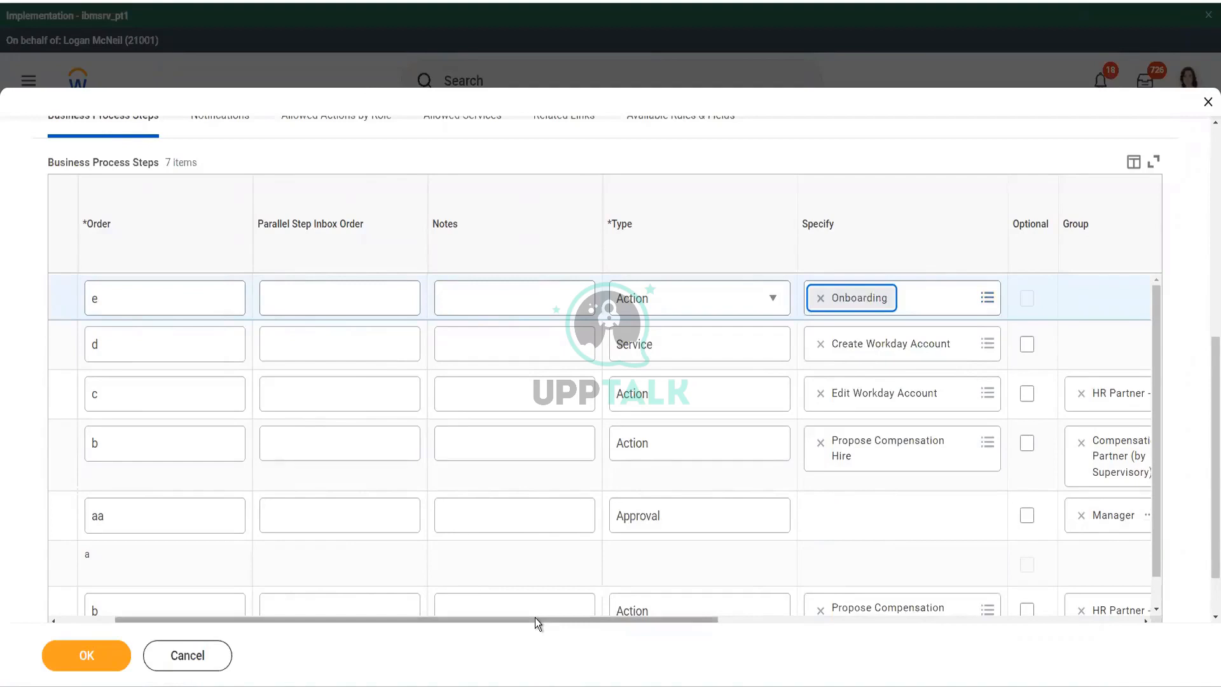
{"action": "left_click_drag", "start_coordinate": [536, 617], "coordinate": [604, 625]}
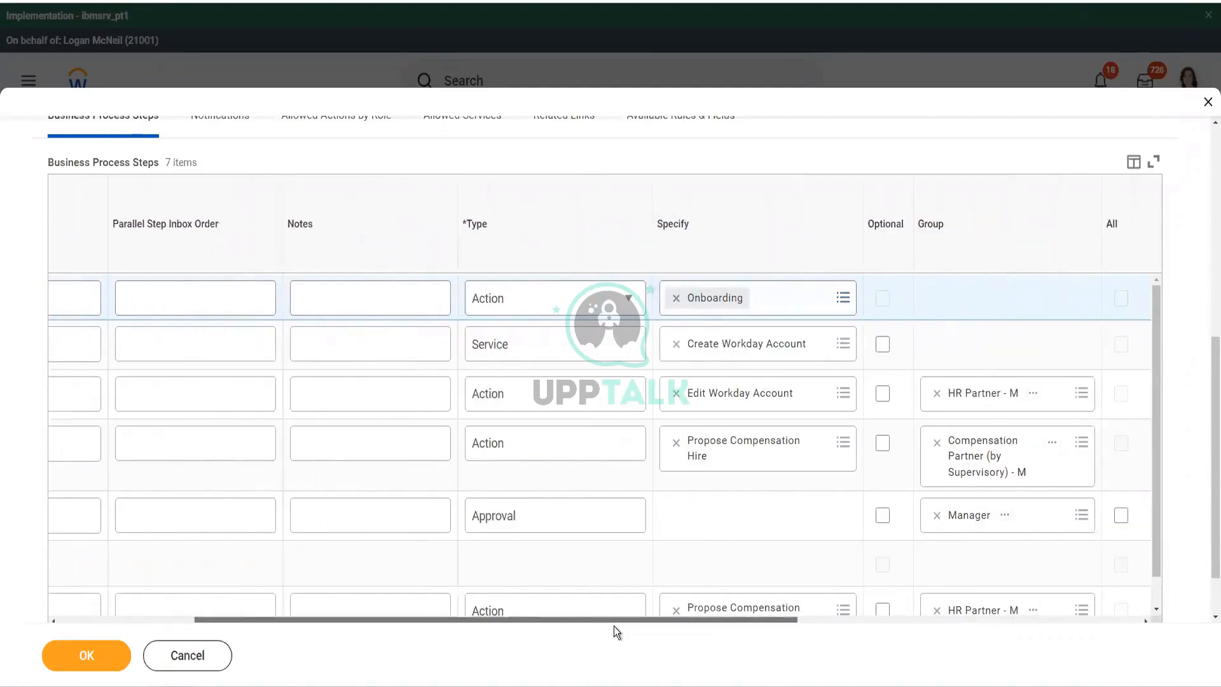
{"action": "left_click_drag", "start_coordinate": [539, 626], "coordinate": [460, 632]}
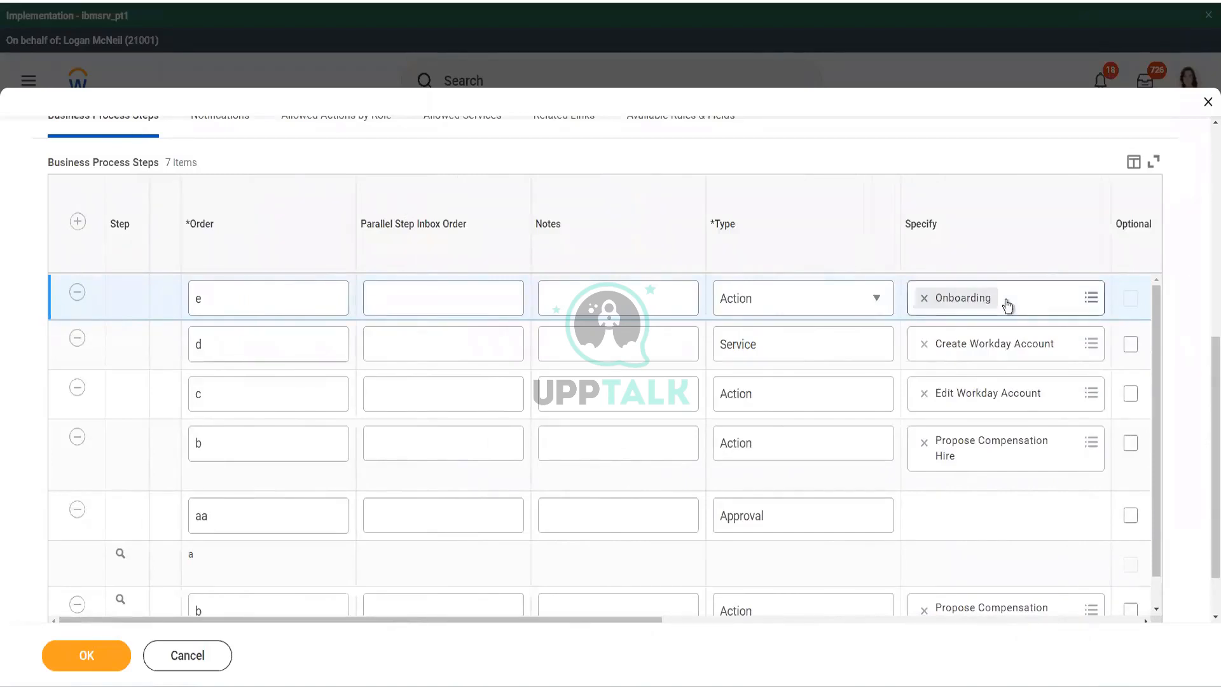
{"action": "left_click", "coordinate": [89, 659]}
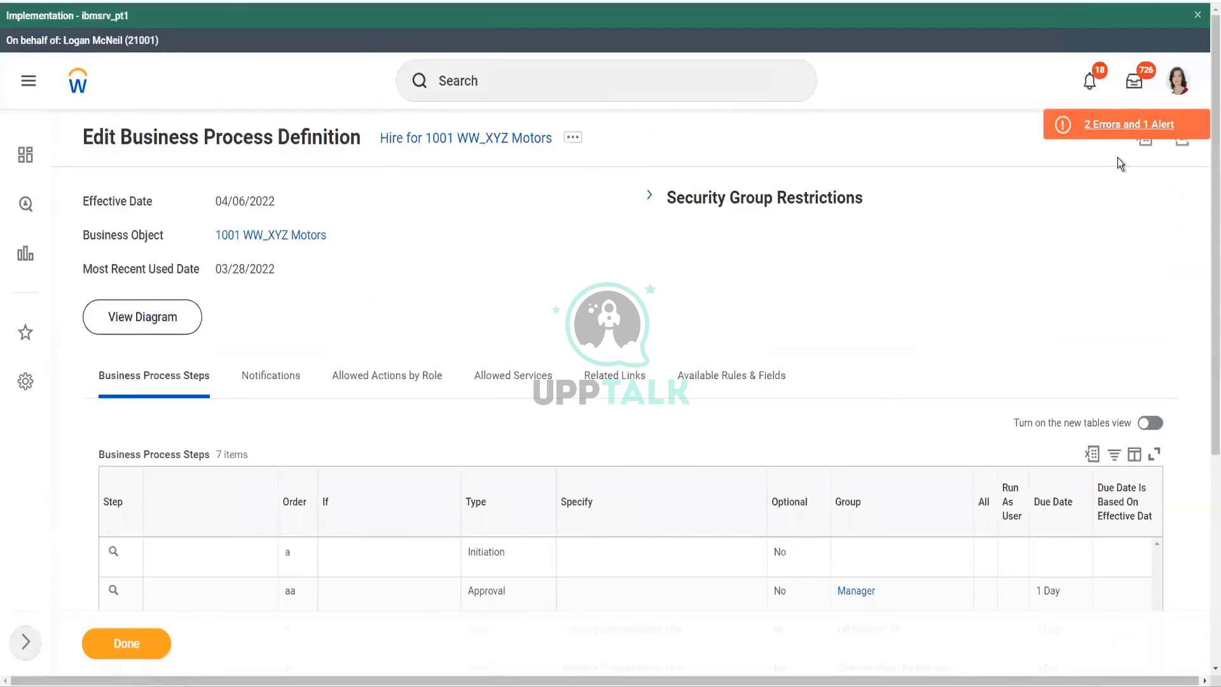
Review the details of the reported errors and alert, and examine the steps of the Hire definition, including Edit Workday Account.
{"action": "left_click", "coordinate": [1110, 124]}
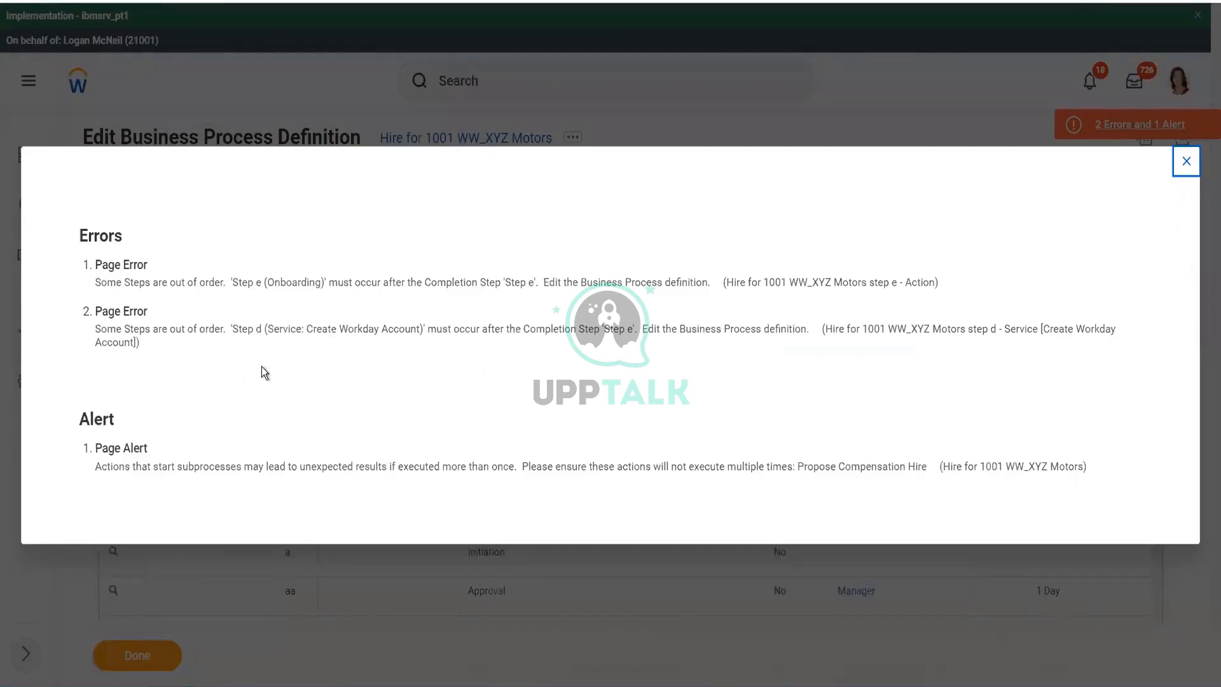
{"action": "left_click", "coordinate": [1187, 163]}
{"action": "scroll", "coordinate": [545, 337], "scroll_direction": "down", "scroll_amount": 1}
{"action": "scroll", "coordinate": [544, 330], "scroll_direction": "down", "scroll_amount": 3}
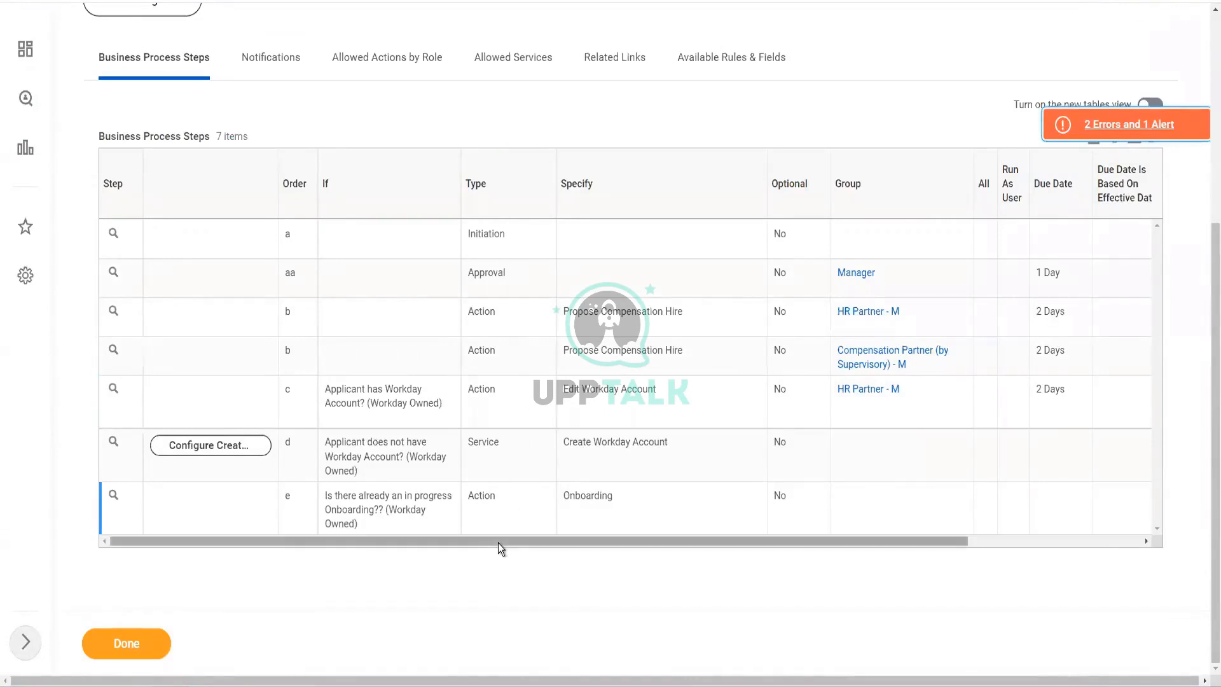
{"action": "left_click_drag", "start_coordinate": [498, 543], "coordinate": [506, 543]}
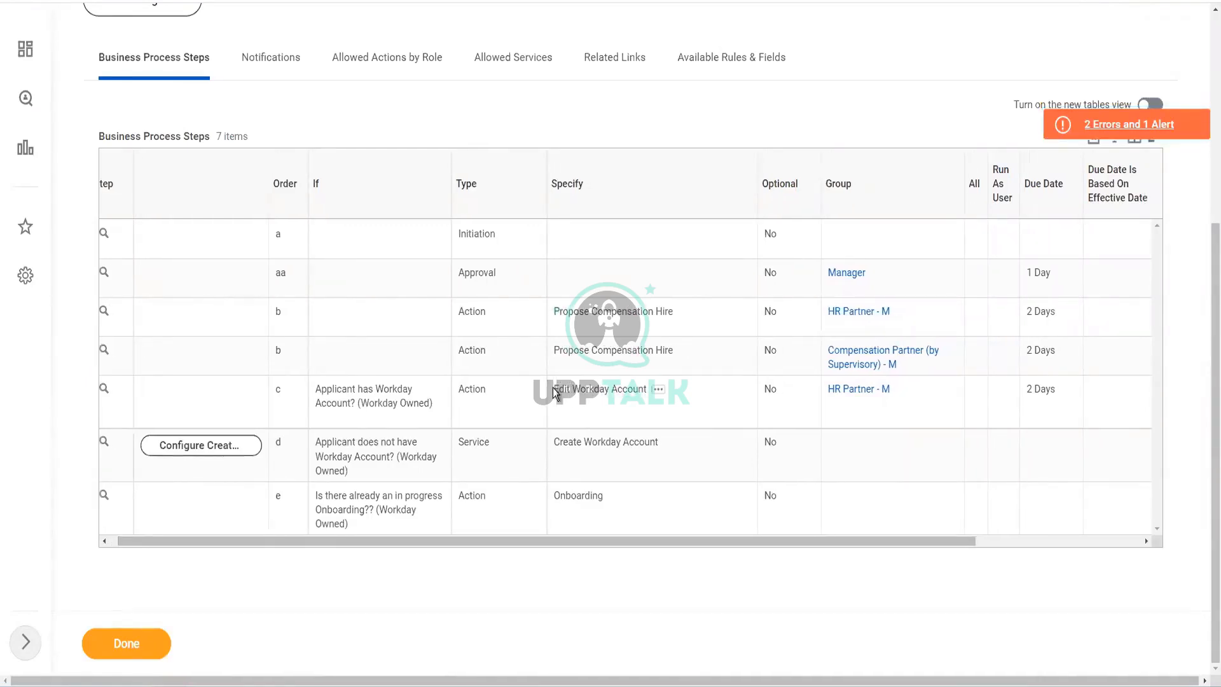
{"action": "left_click_drag", "start_coordinate": [555, 390], "coordinate": [628, 392]}
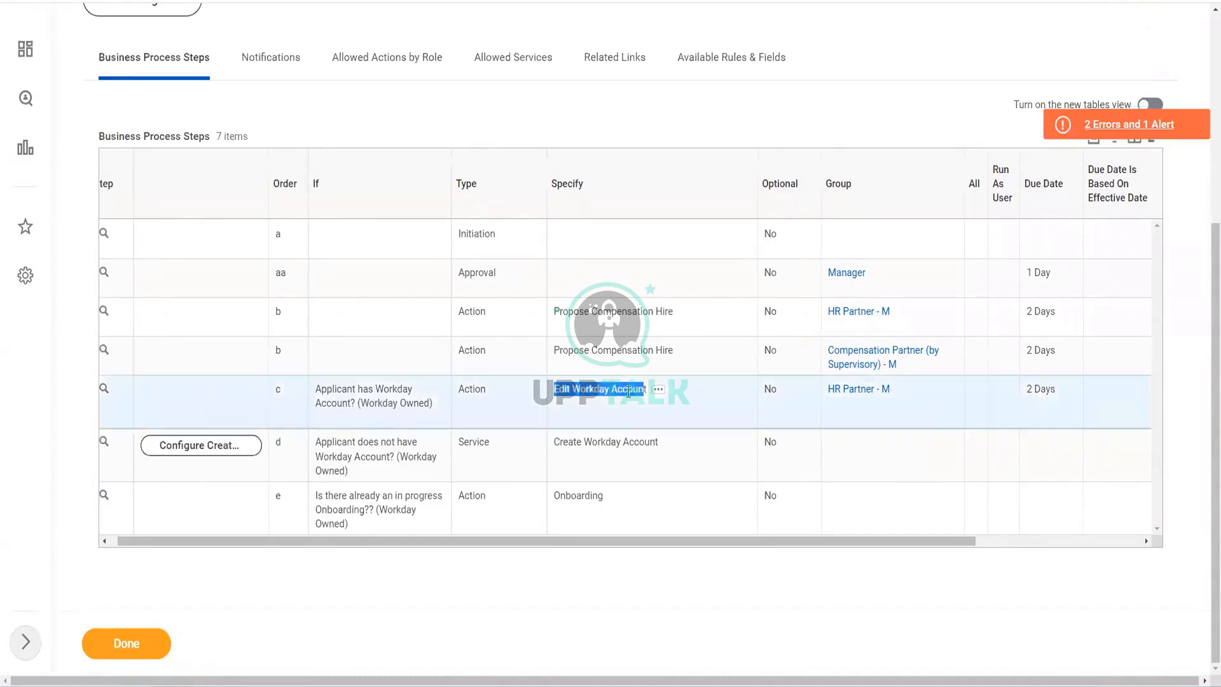
{"action": "left_click", "coordinate": [628, 392]}
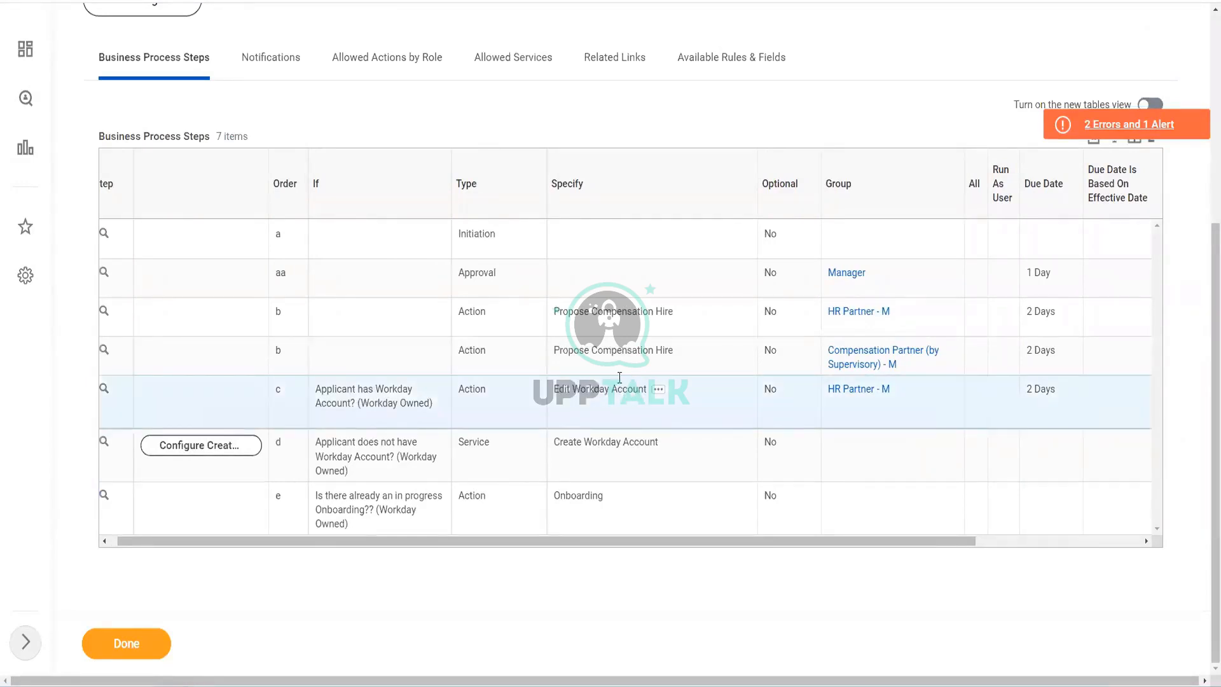